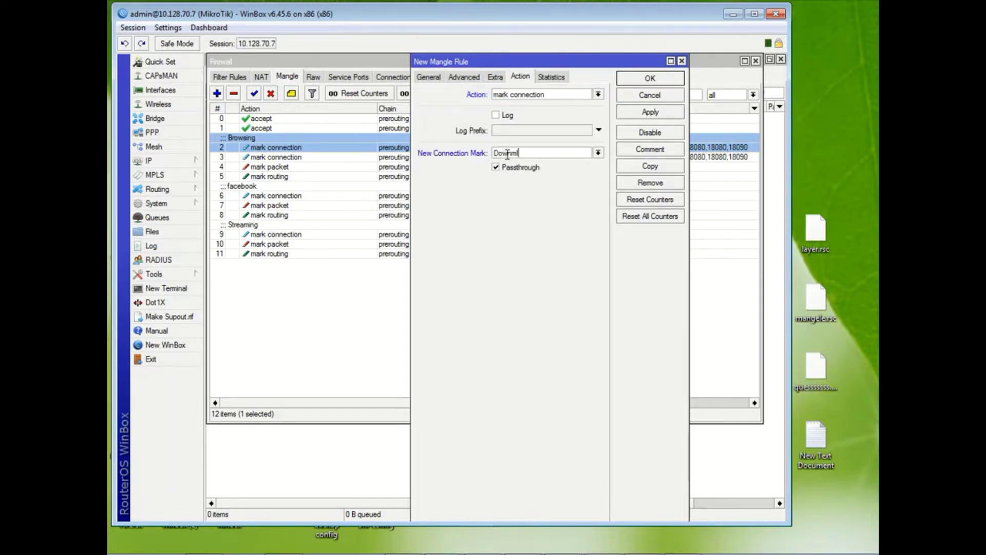
# - Set the new mark-connection mangle rule's new connection mark to Download_con and apply the rule
pyautogui.write('Download_con')
pyautogui.moveTo(553, 155); pyautogui.dragTo(458, 157)
pyautogui.hotkey('ctrl', 'c')
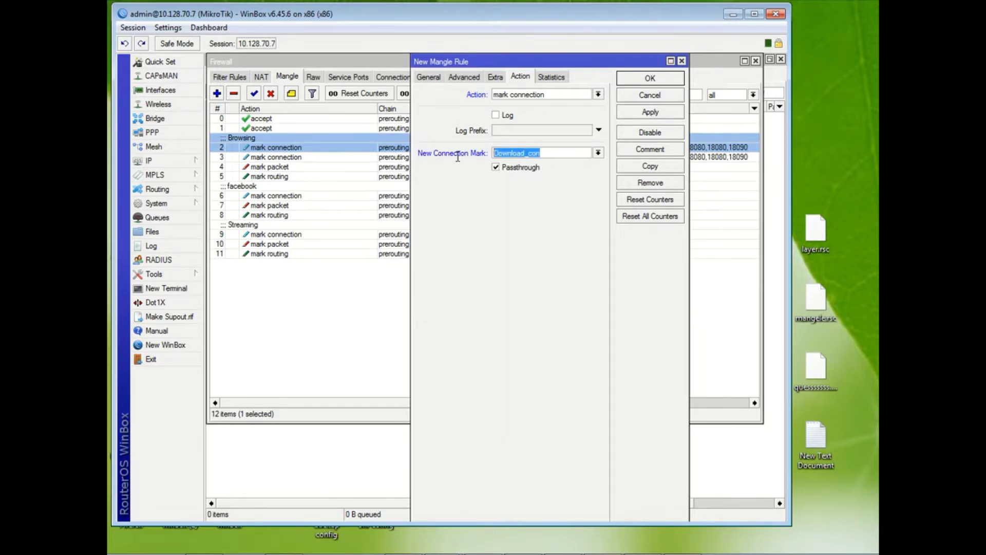
pyautogui.click(649, 114)
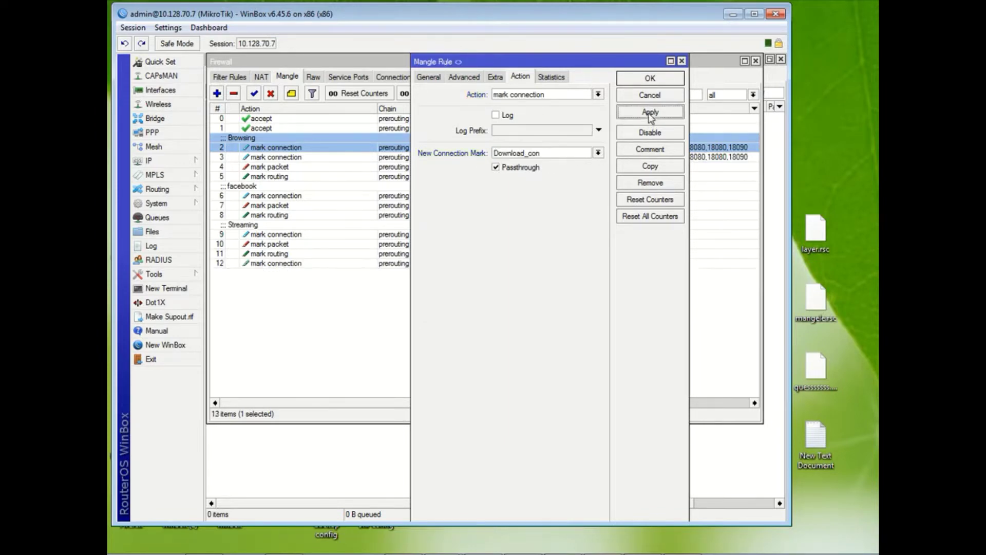
# - Add the comment Download to the new mangle rule and save it
pyautogui.click(646, 151)
pyautogui.hotkey('ctrl', 'v')
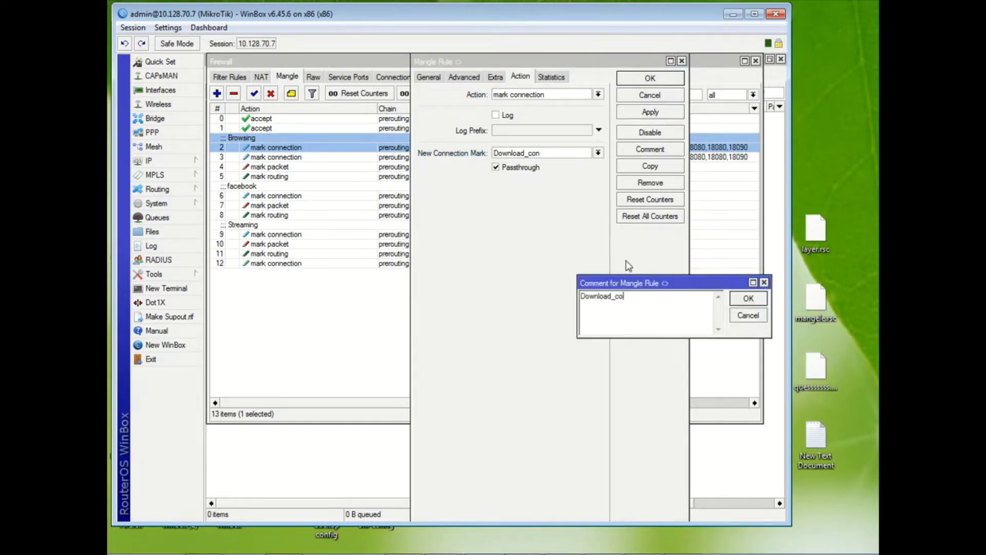
pyautogui.click(748, 299)
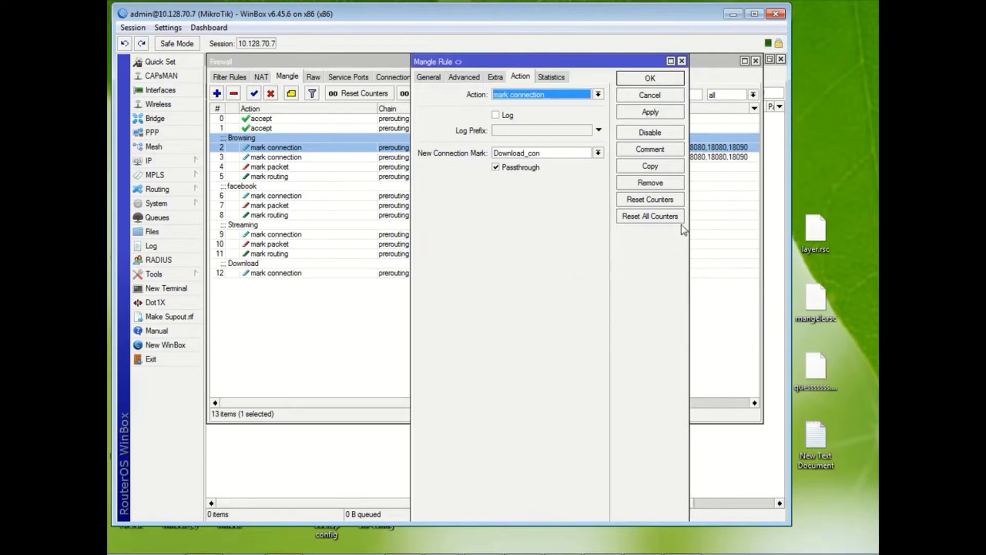
pyautogui.click(650, 78)
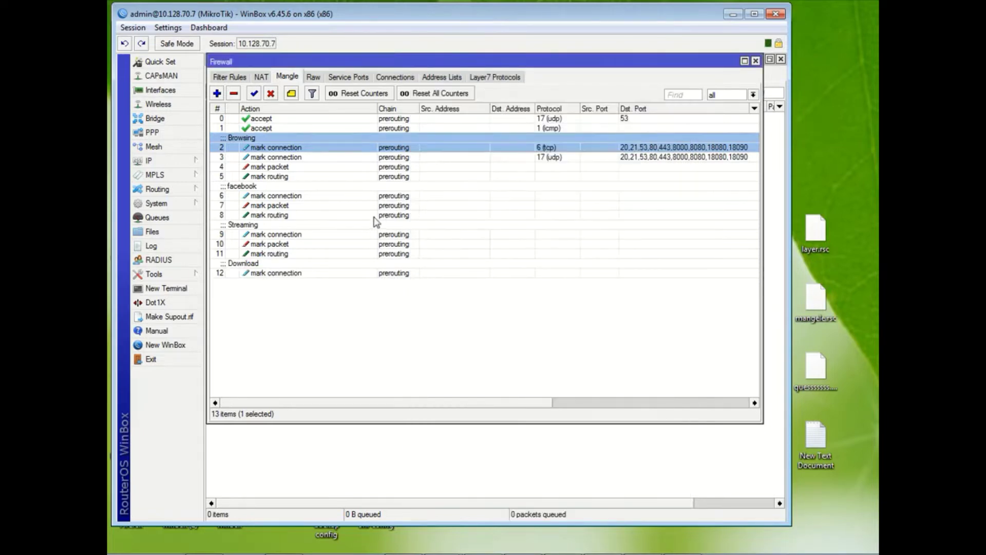
pyautogui.click(338, 273)
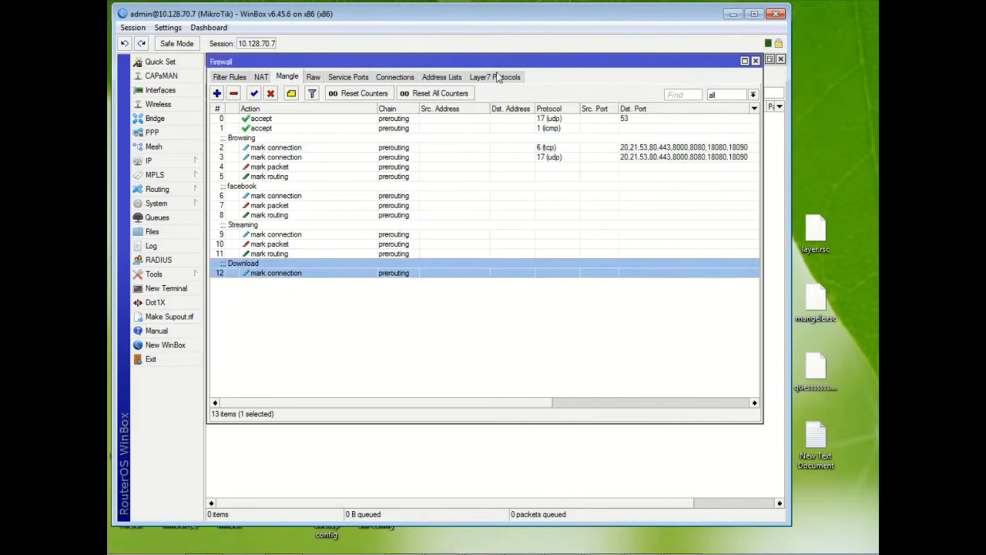
pyautogui.moveTo(301, 150); pyautogui.dragTo(300, 179)
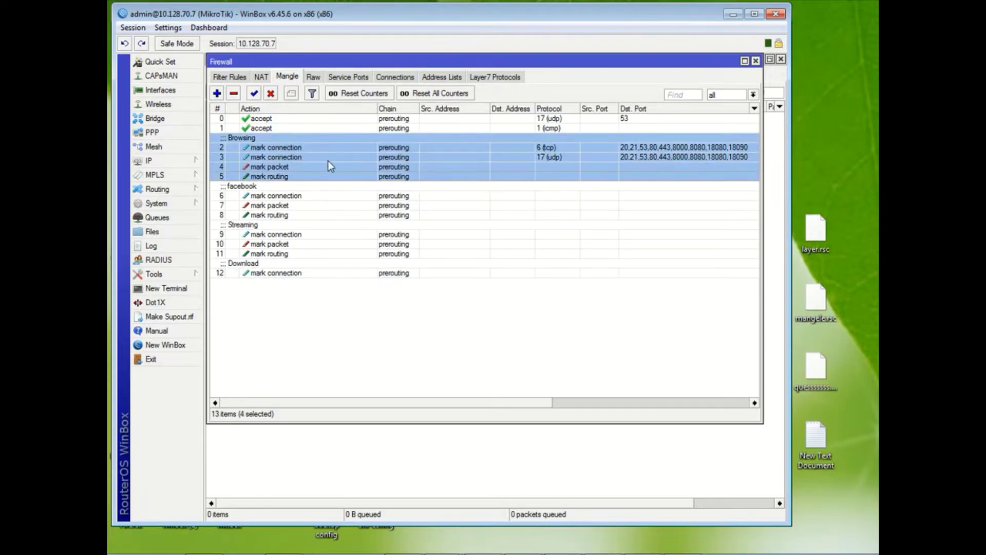
pyautogui.click(327, 196)
# - Try a connection bytes range of 0-5m on the Browsing TCP mark-connection rule, and discard the change
pyautogui.click(311, 149)
pyautogui.doubleClick(311, 150)
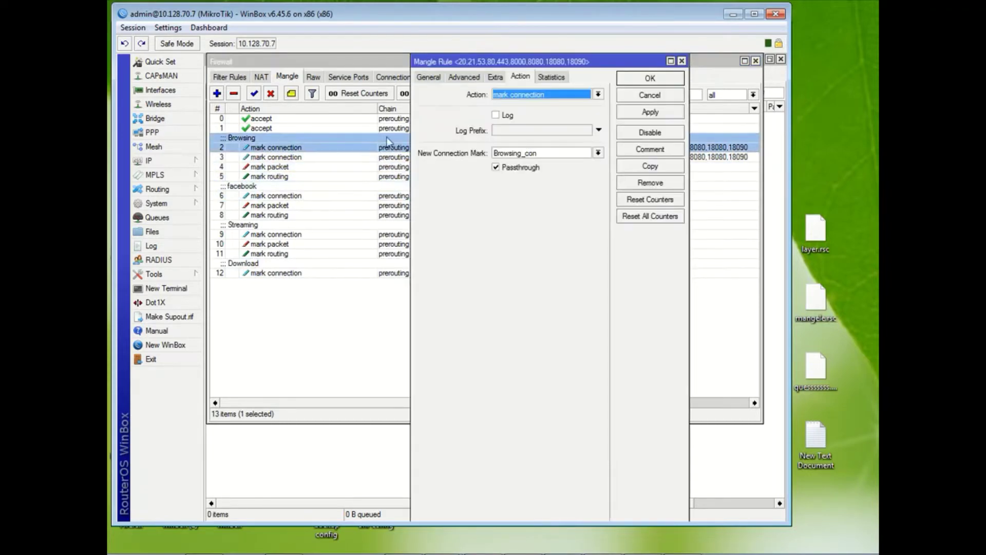
pyautogui.click(453, 78)
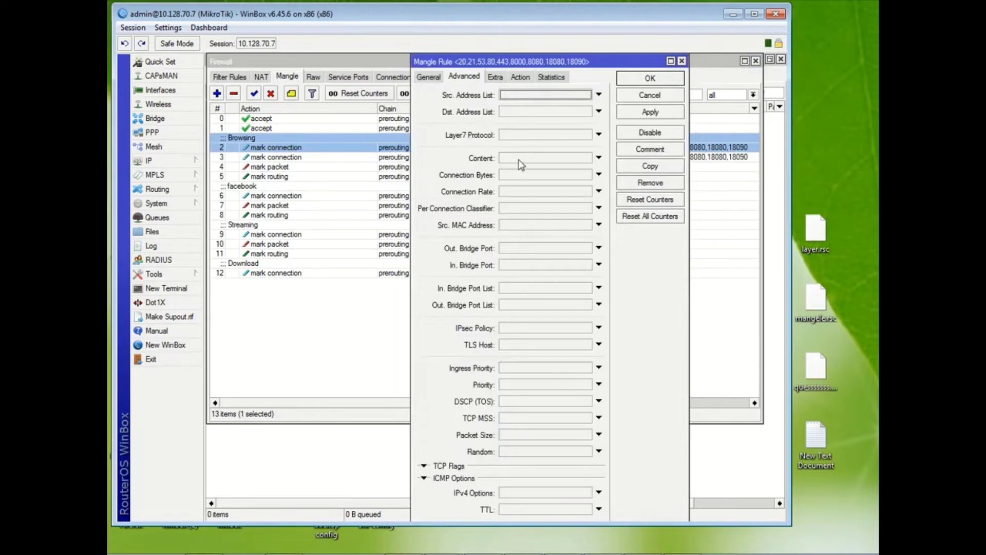
pyautogui.click(532, 174)
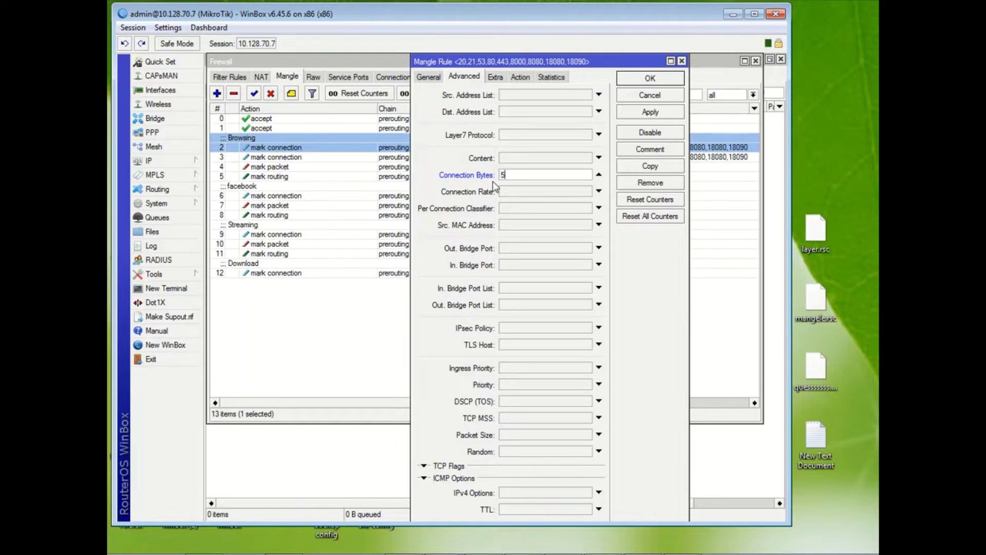
pyautogui.write('-')
pyautogui.moveTo(512, 176); pyautogui.dragTo(484, 178)
pyautogui.write('0')
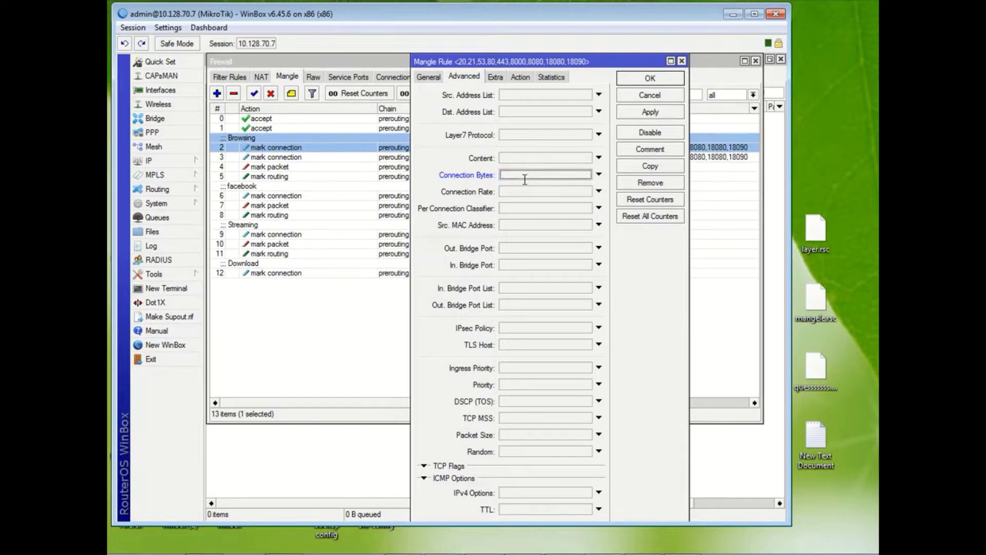
pyautogui.write('-5m')
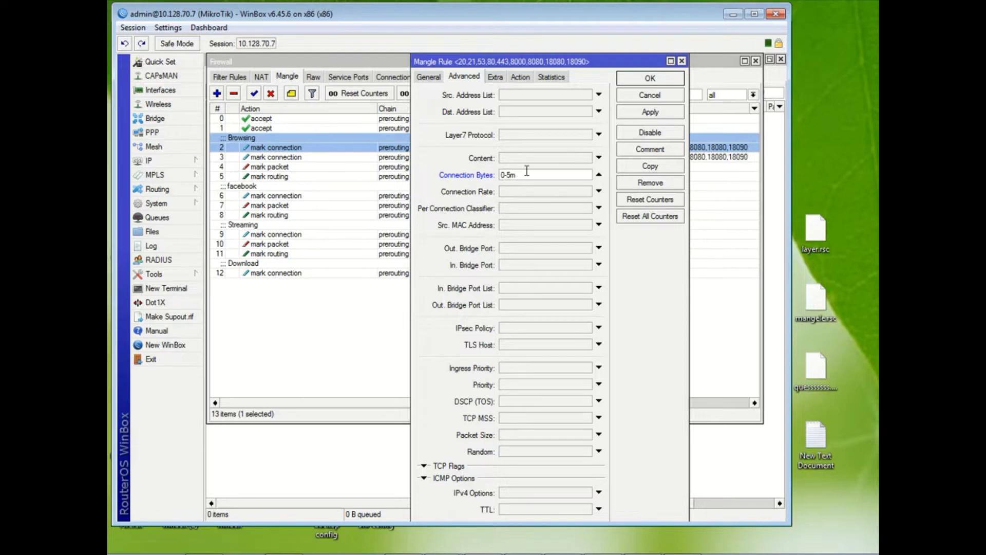
pyautogui.moveTo(527, 175); pyautogui.dragTo(473, 175)
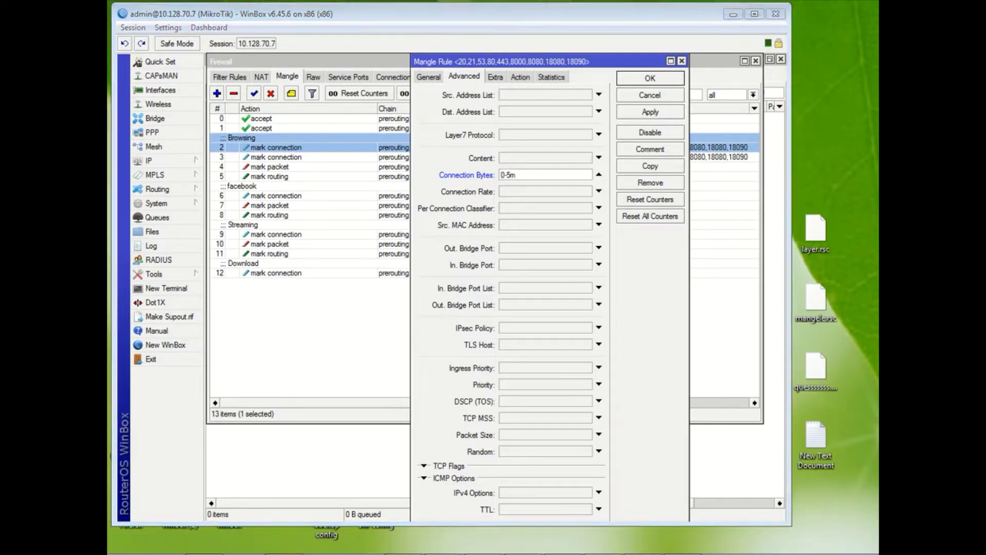
pyautogui.click(665, 101)
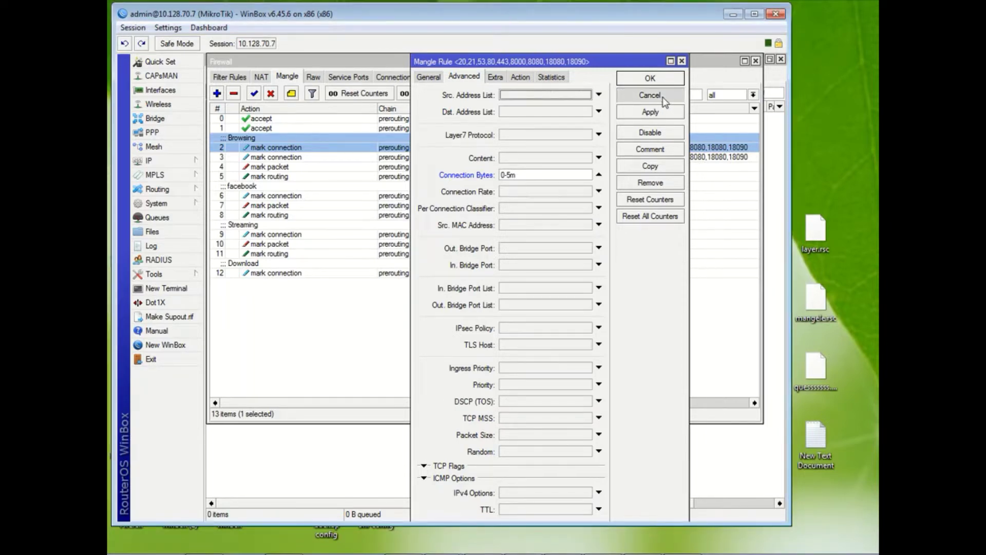
pyautogui.click(664, 99)
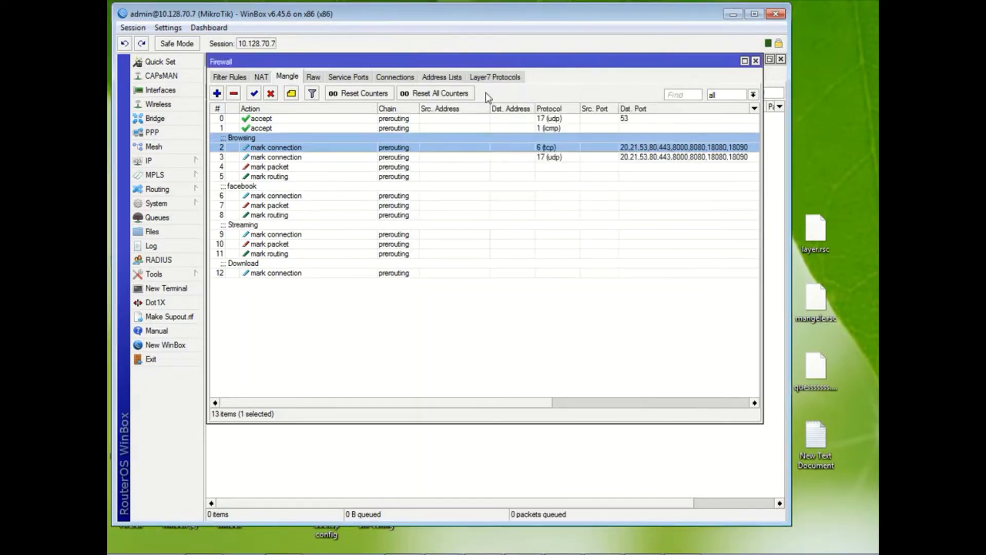
# - Check the Layer7 protocol set on the Download mark-connection rule and close it
pyautogui.doubleClick(297, 274)
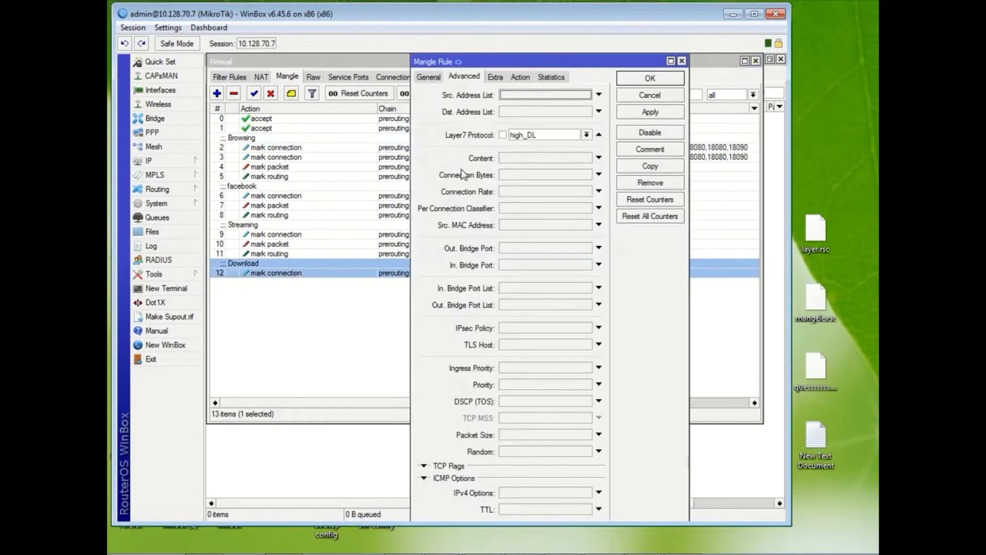
pyautogui.click(649, 113)
pyautogui.click(650, 78)
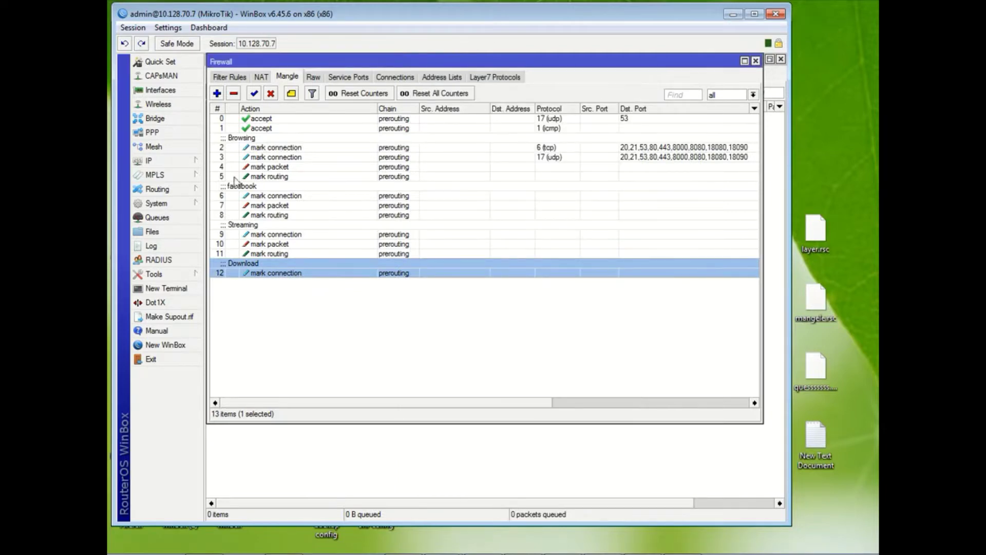
# - Start a new mangle rule that matches the Doc_DL Layer7 protocol
pyautogui.click(217, 93)
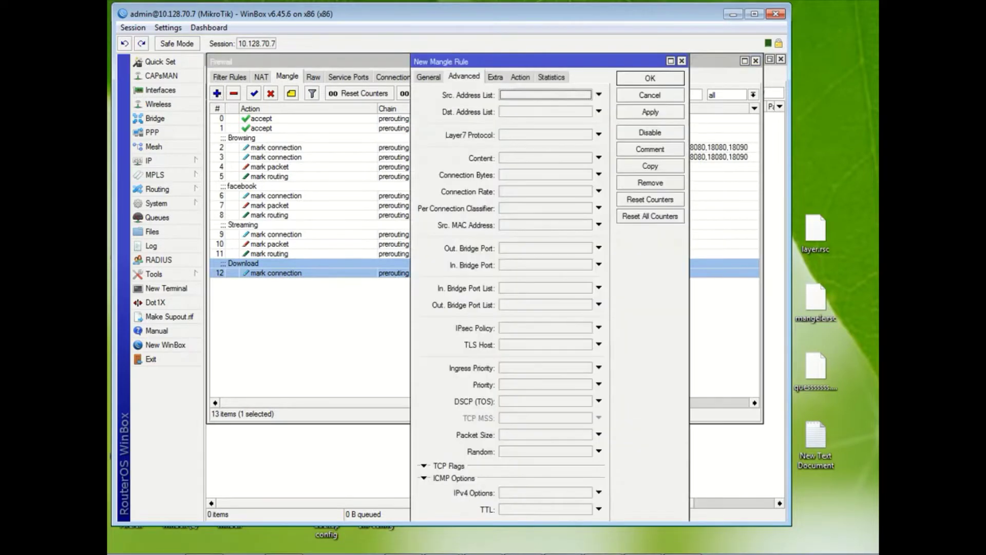
pyautogui.click(427, 79)
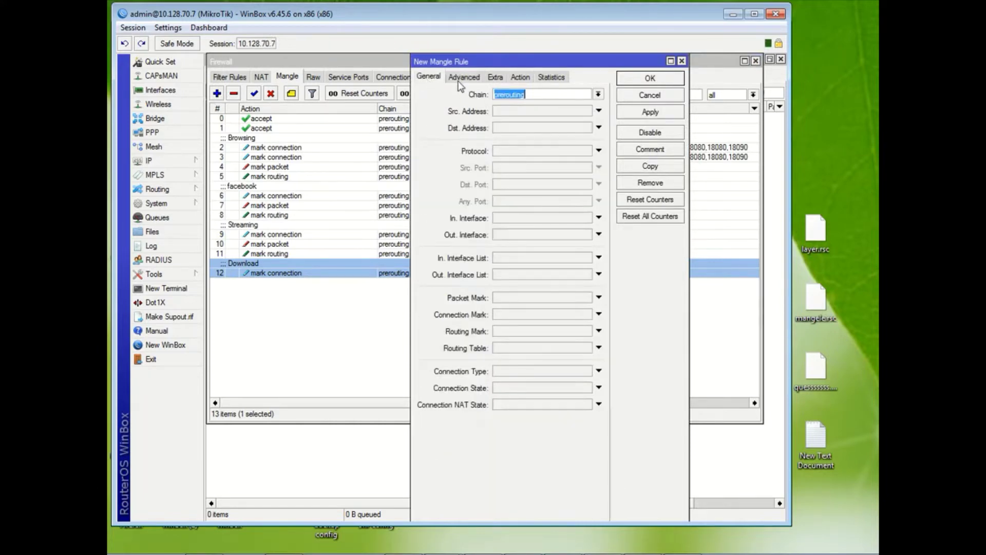
pyautogui.click(460, 77)
pyautogui.click(517, 136)
pyautogui.click(586, 134)
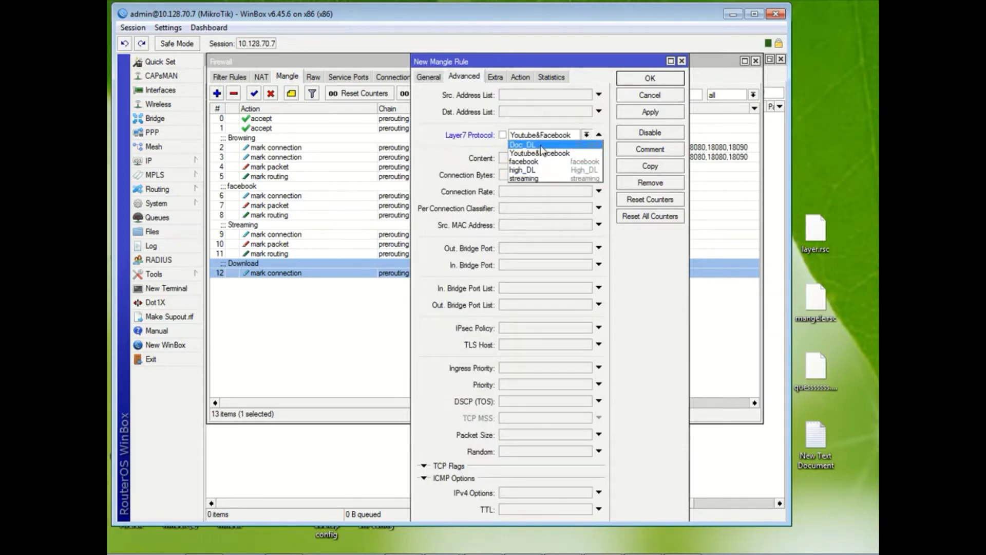
pyautogui.click(524, 145)
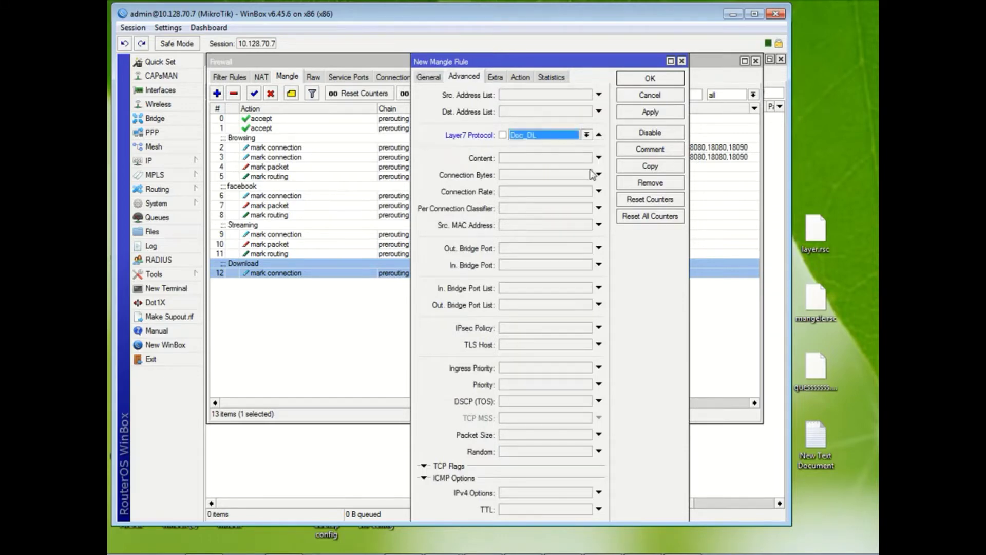
# - Set the Doc_DL rule's action to mark connection with new connection mark Download_con, and save the rule
pyautogui.click(520, 77)
pyautogui.click(553, 94)
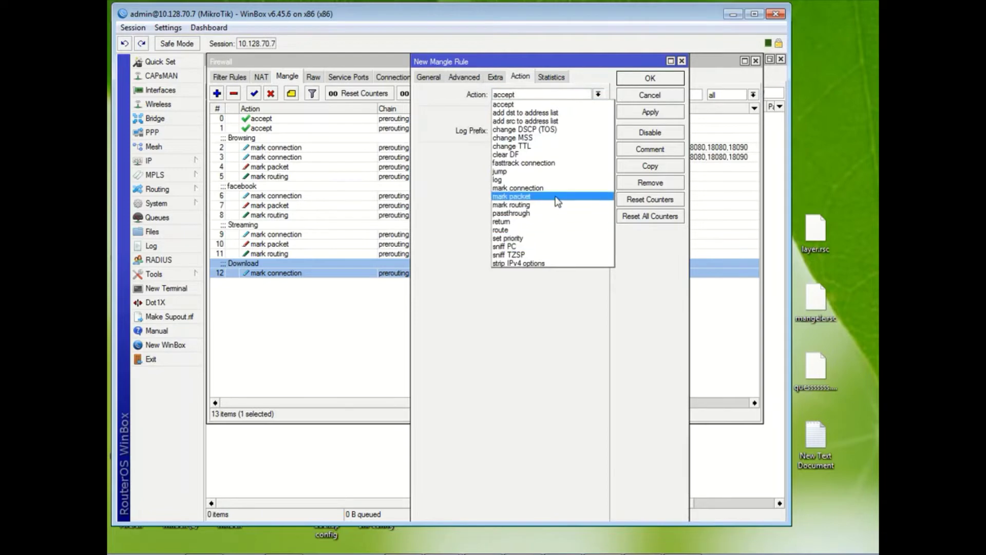
pyautogui.click(519, 188)
pyautogui.click(523, 152)
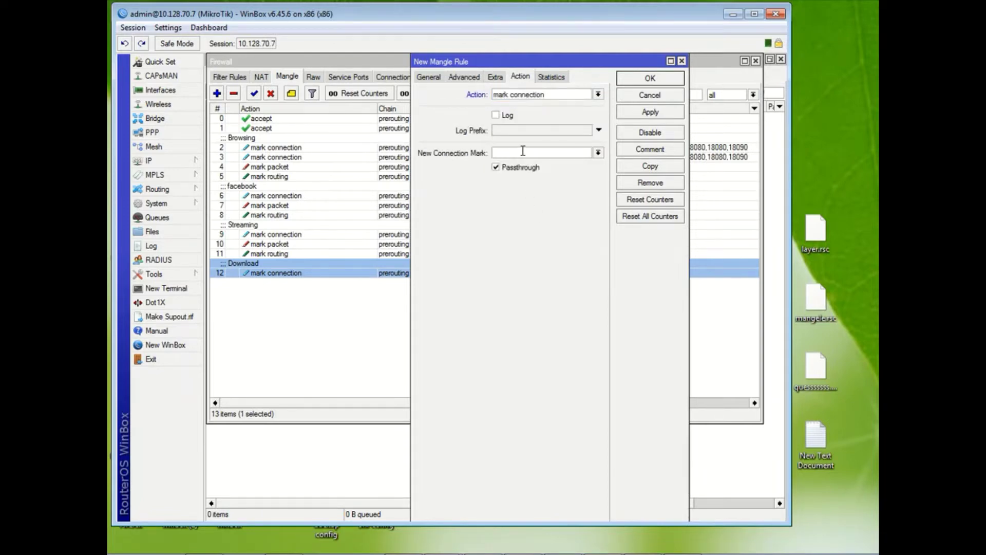
pyautogui.write('Download_con')
pyautogui.click(650, 111)
pyautogui.click(650, 78)
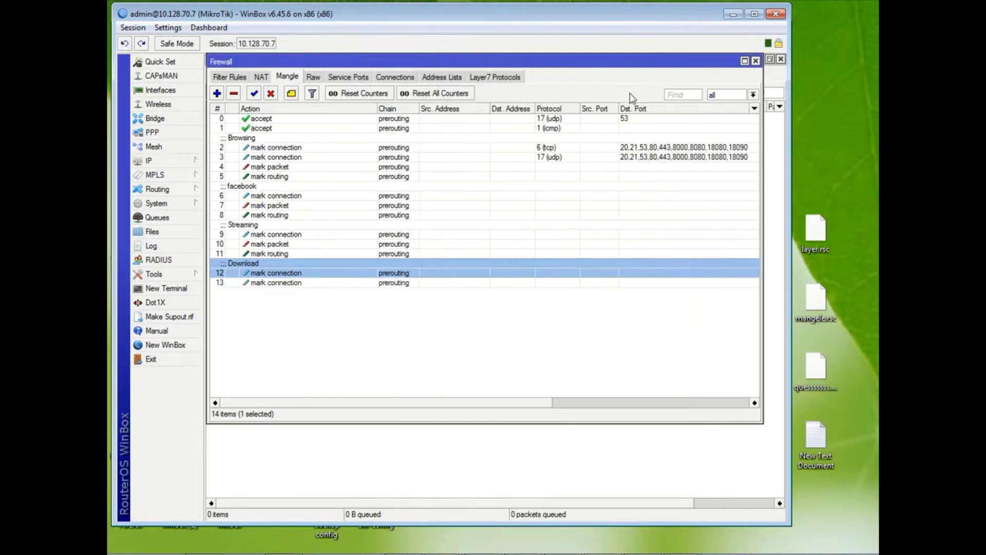
# - Add a new mangle rule that matches the Download_con connection mark and apply it
pyautogui.click(217, 93)
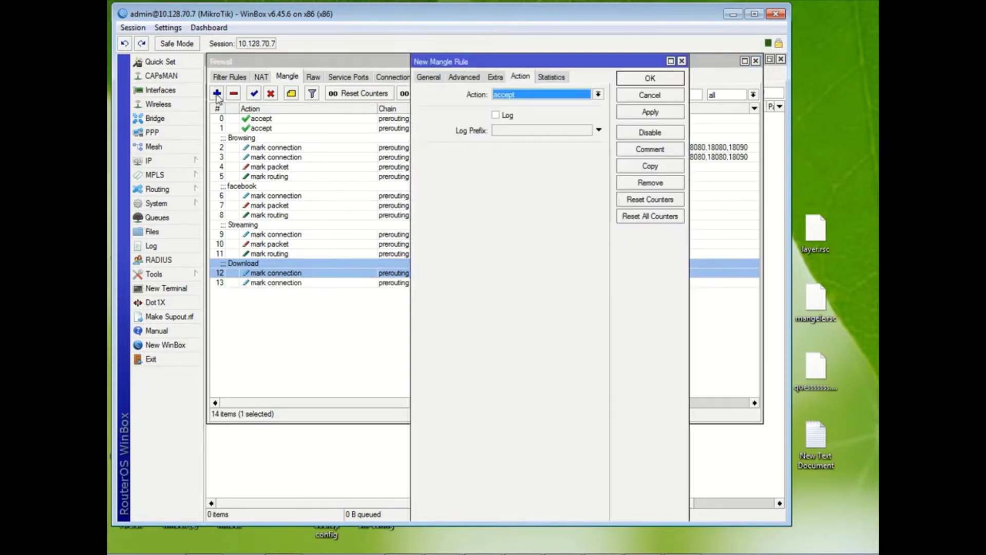
pyautogui.click(429, 77)
pyautogui.click(565, 315)
pyautogui.click(586, 314)
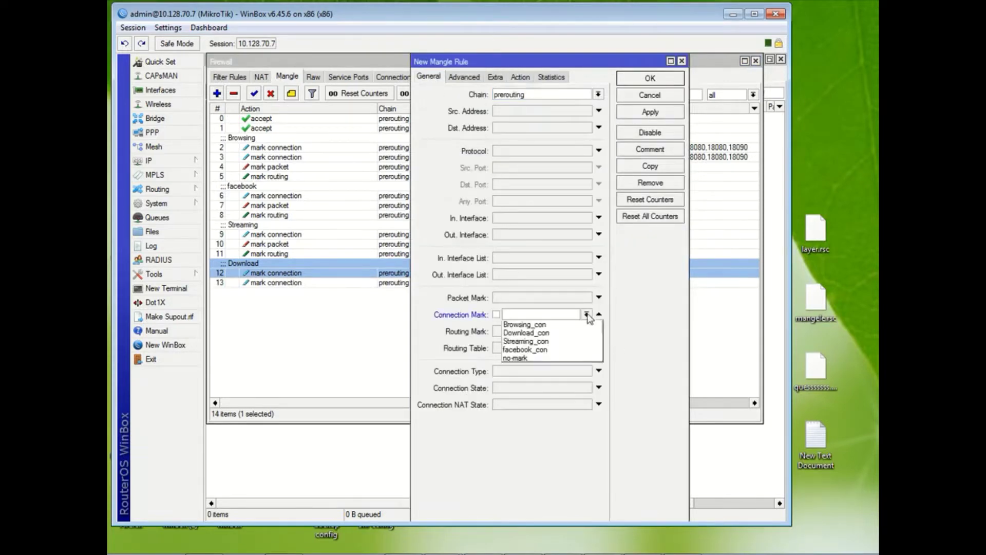
pyautogui.click(527, 333)
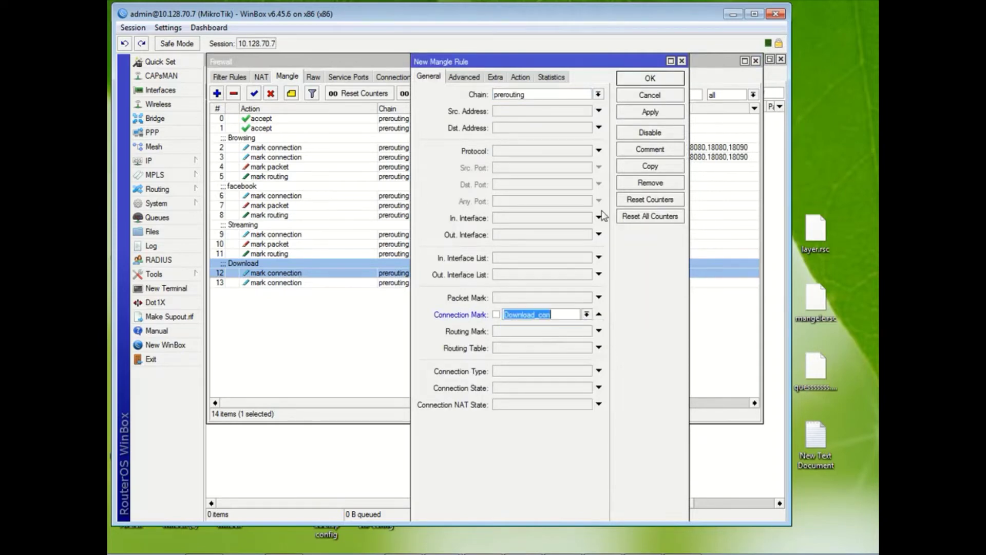
pyautogui.click(642, 113)
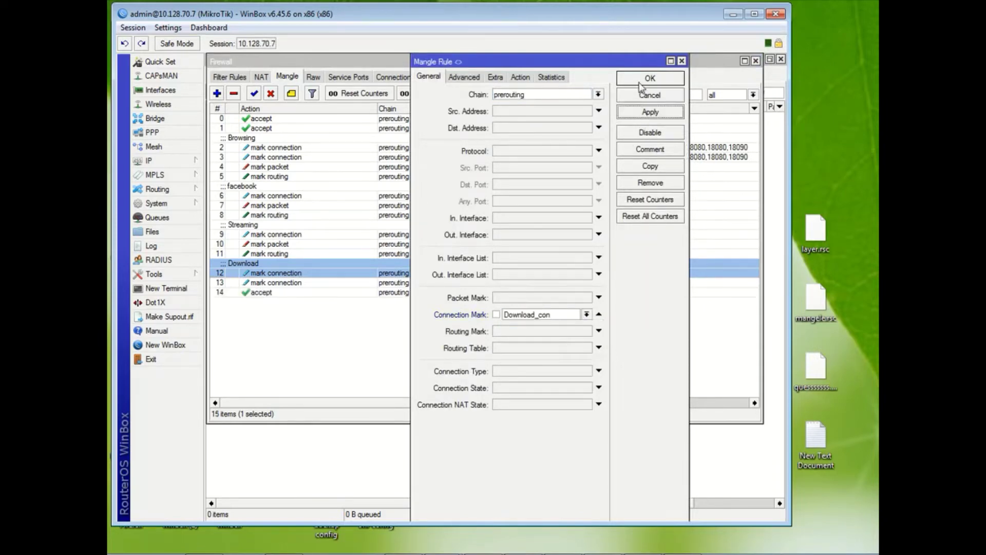
# - Set the new Download_con rule's action to mark packet with new packet mark Download_traffic, and save the rule
pyautogui.click(521, 77)
pyautogui.click(529, 95)
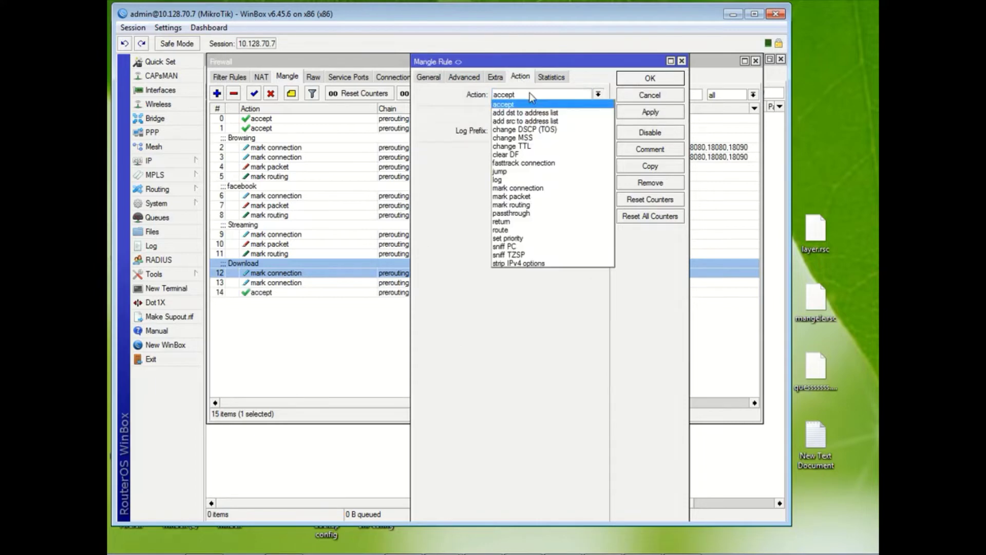
pyautogui.click(529, 197)
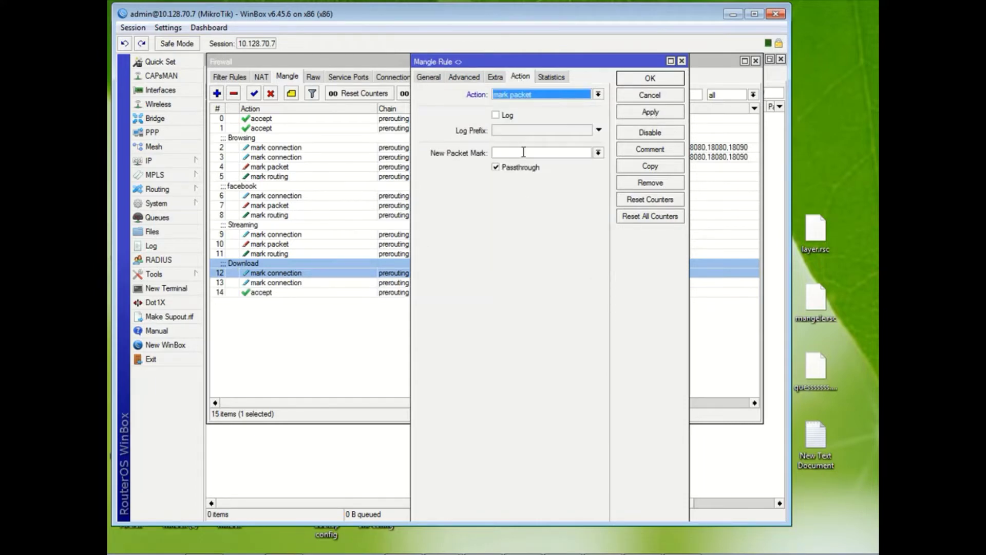
pyautogui.click(524, 152)
pyautogui.write('Download_con')
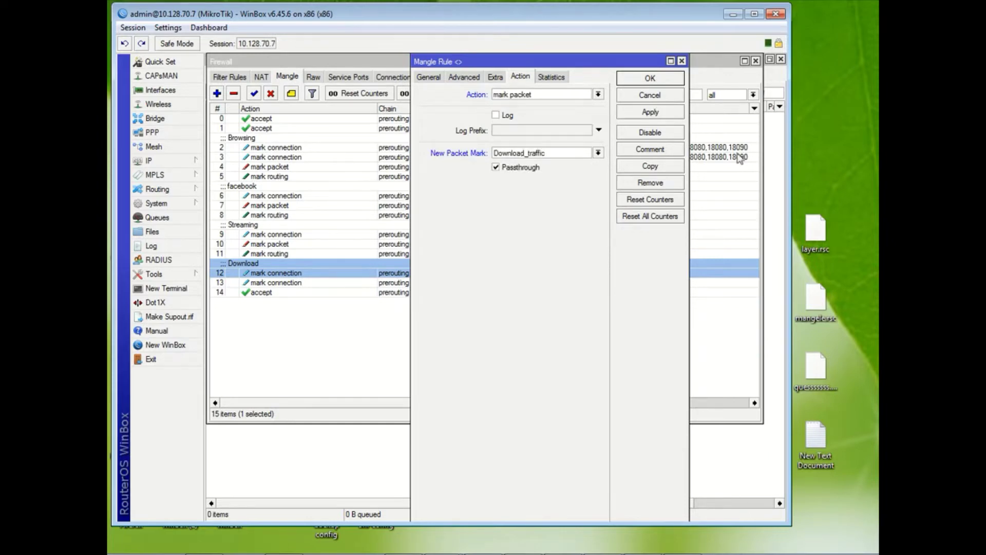
pyautogui.click(663, 112)
pyautogui.click(658, 78)
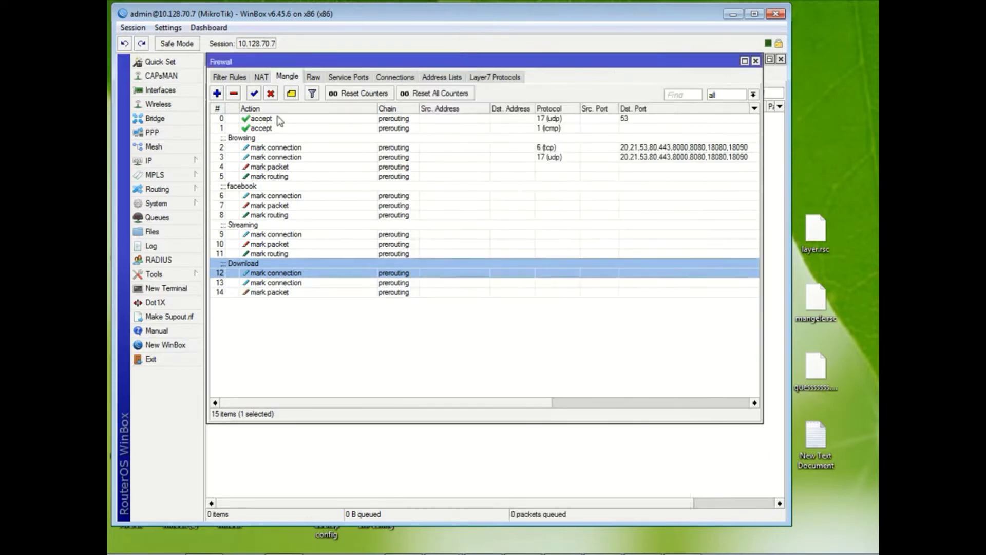
# - Start a new prerouting mangle rule that matches the Download_con connection mark
pyautogui.click(216, 93)
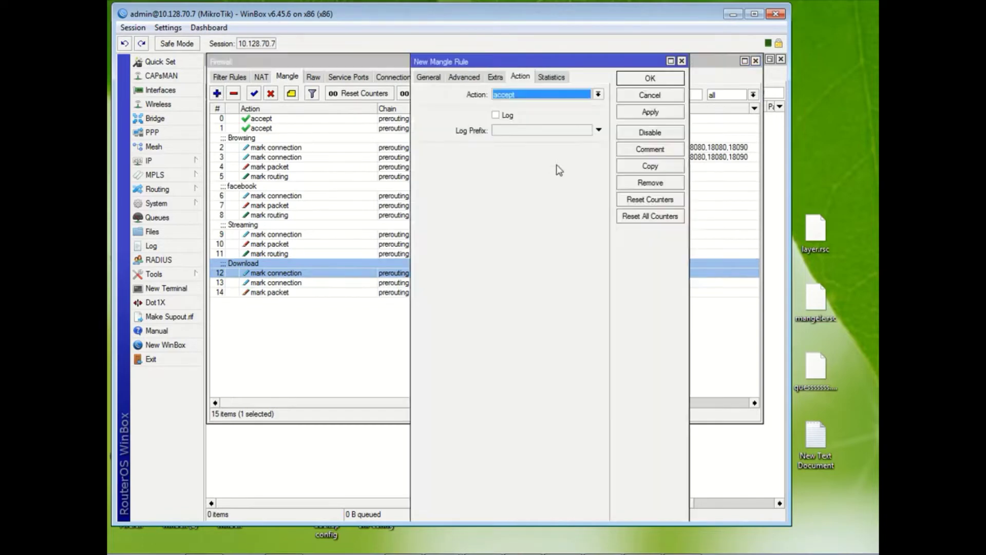
pyautogui.click(427, 78)
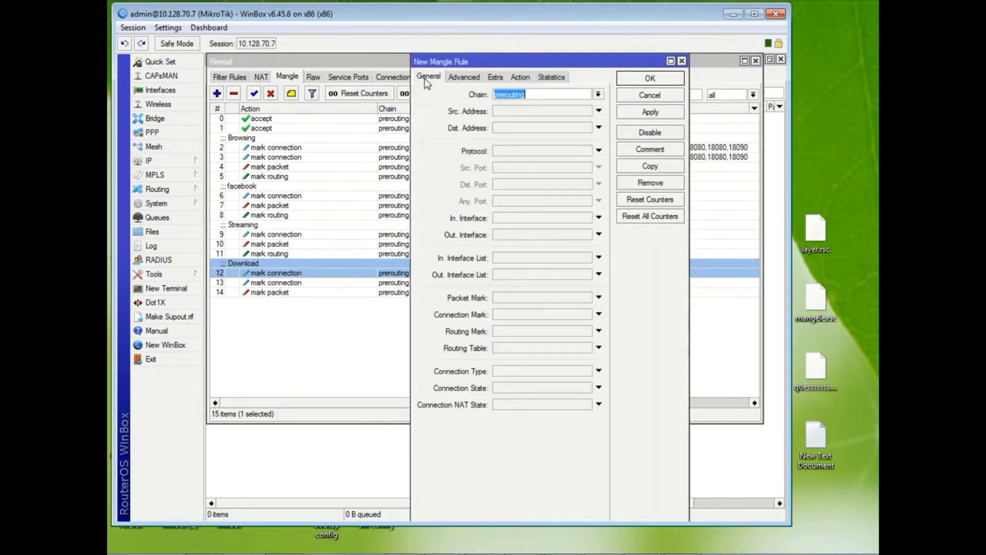
pyautogui.click(533, 314)
pyautogui.click(585, 314)
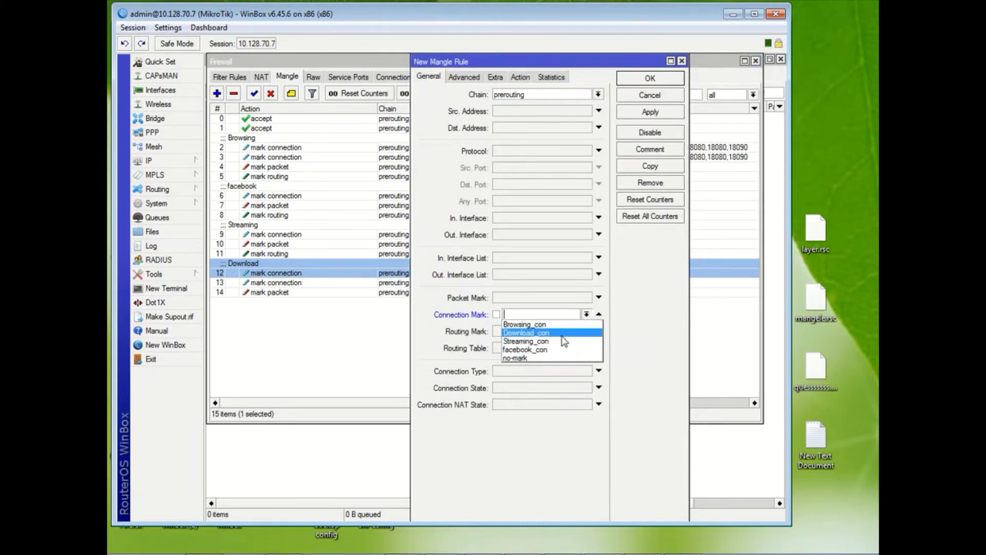
pyautogui.click(562, 337)
# - Set the new Download_con rule's action to mark routing with new routing mark management and passthrough off, and save the rule
pyautogui.click(521, 79)
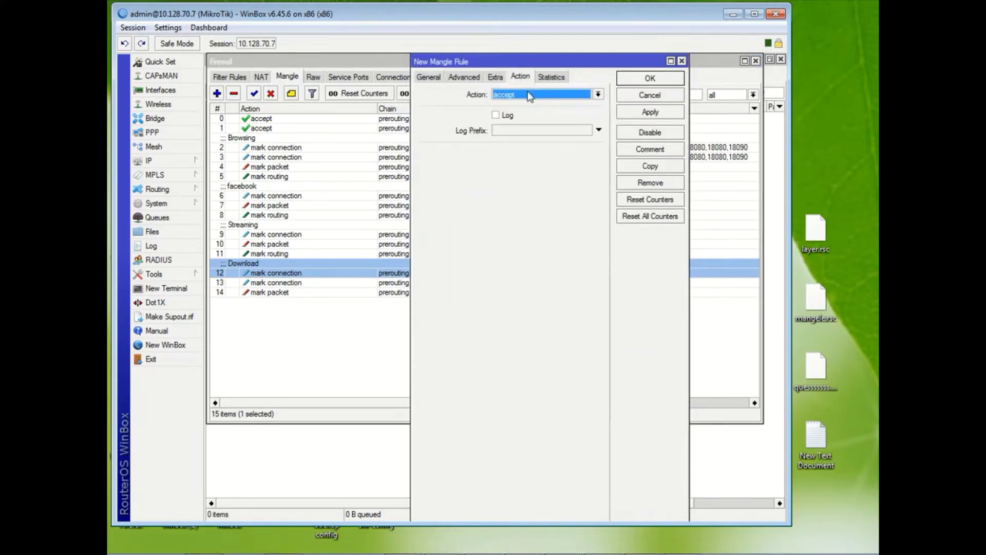
pyautogui.click(529, 96)
pyautogui.click(540, 216)
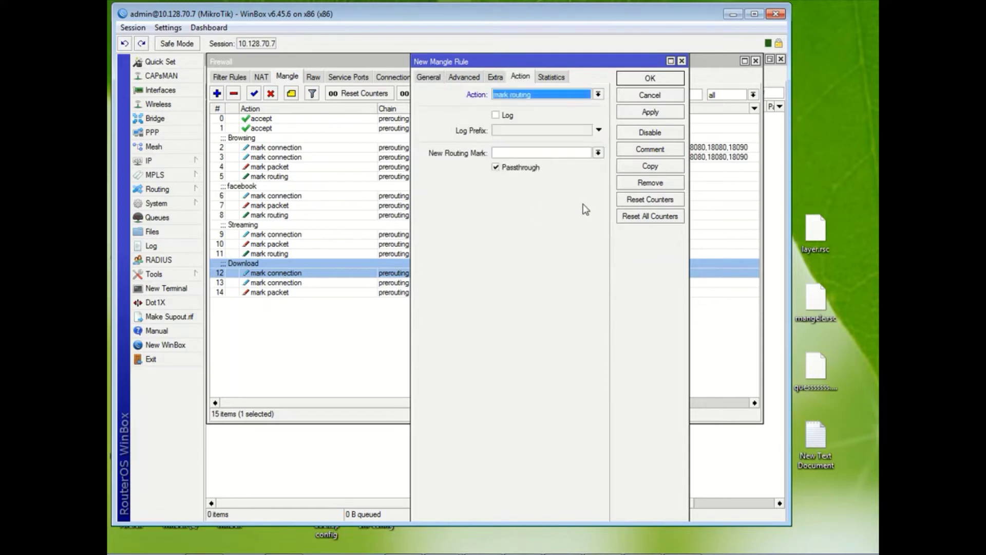
pyautogui.click(529, 154)
pyautogui.write('manage')
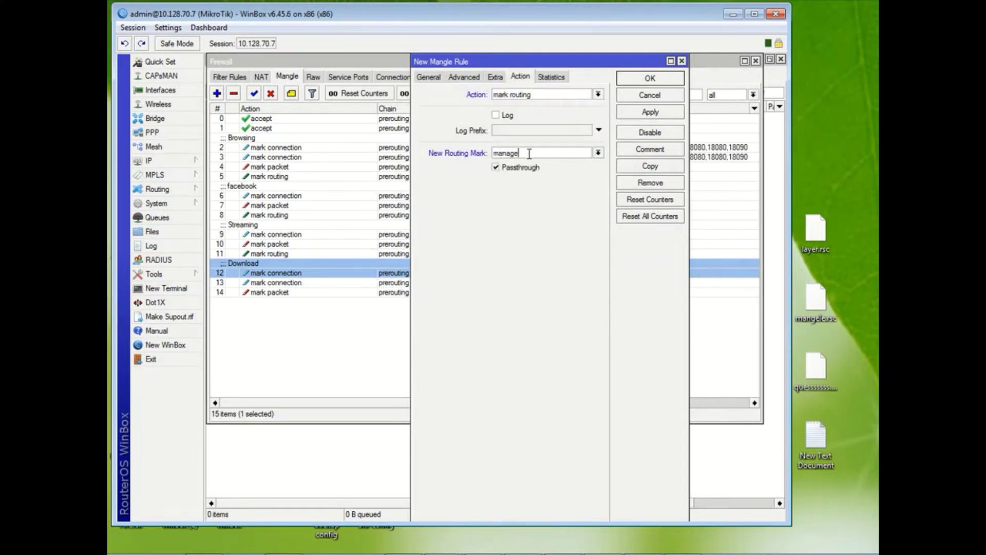
pyautogui.write('ment')
pyautogui.click(654, 115)
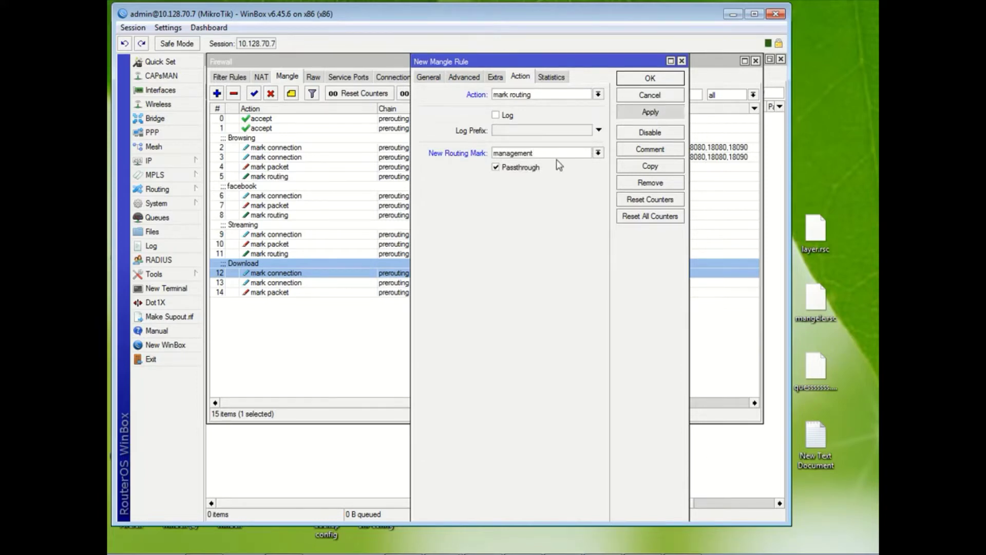
pyautogui.click(509, 168)
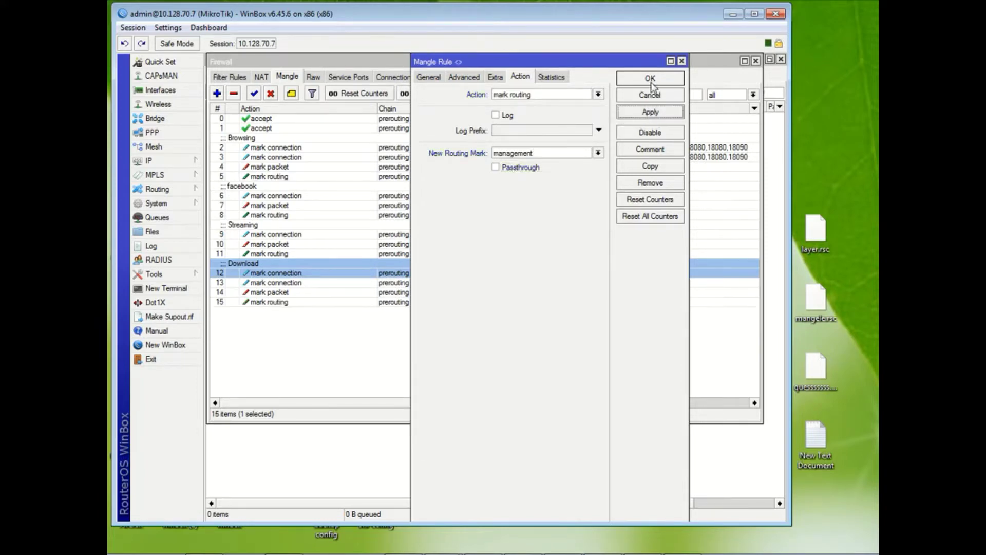
pyautogui.click(650, 80)
# - Turn off passthrough in the Streaming group's mark routing rule and save it
pyautogui.doubleClick(371, 255)
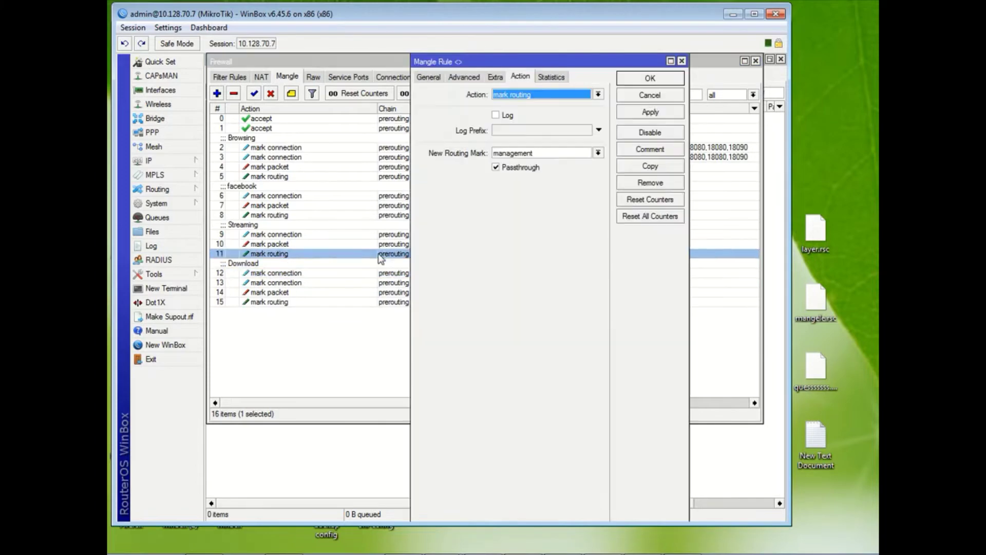
pyautogui.click(509, 167)
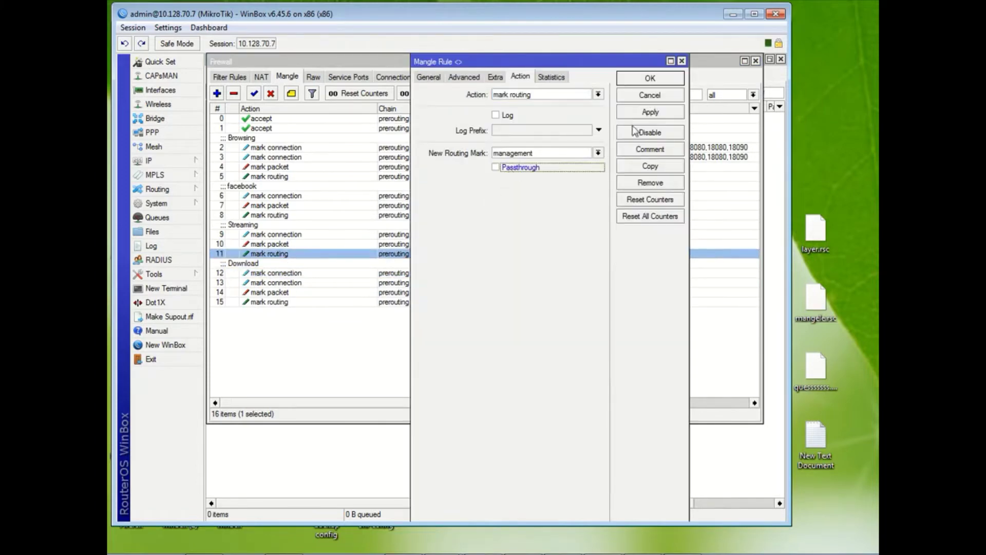
pyautogui.click(641, 113)
pyautogui.click(651, 79)
# - Turn off passthrough in the facebook group's mark routing rule and save it
pyautogui.doubleClick(357, 215)
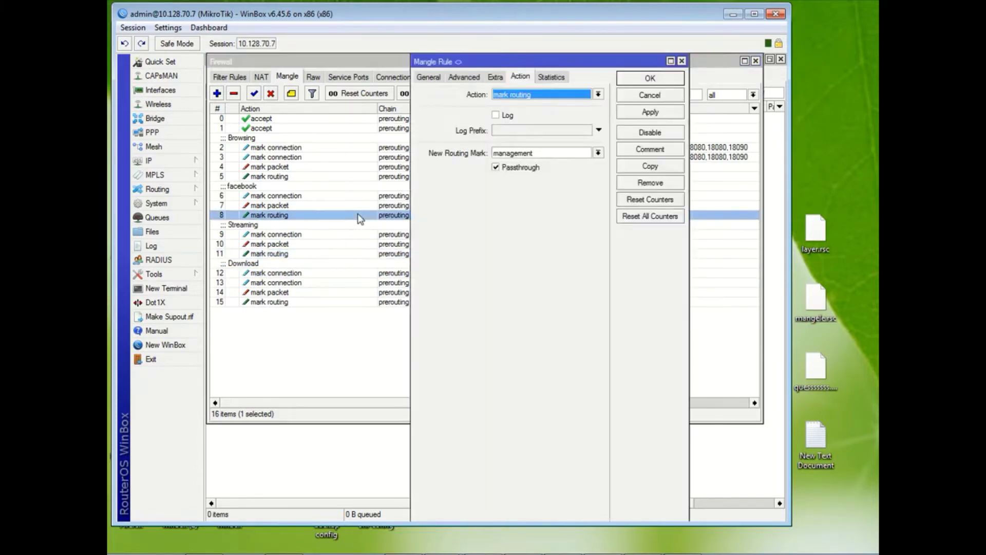
pyautogui.click(496, 167)
pyautogui.click(642, 113)
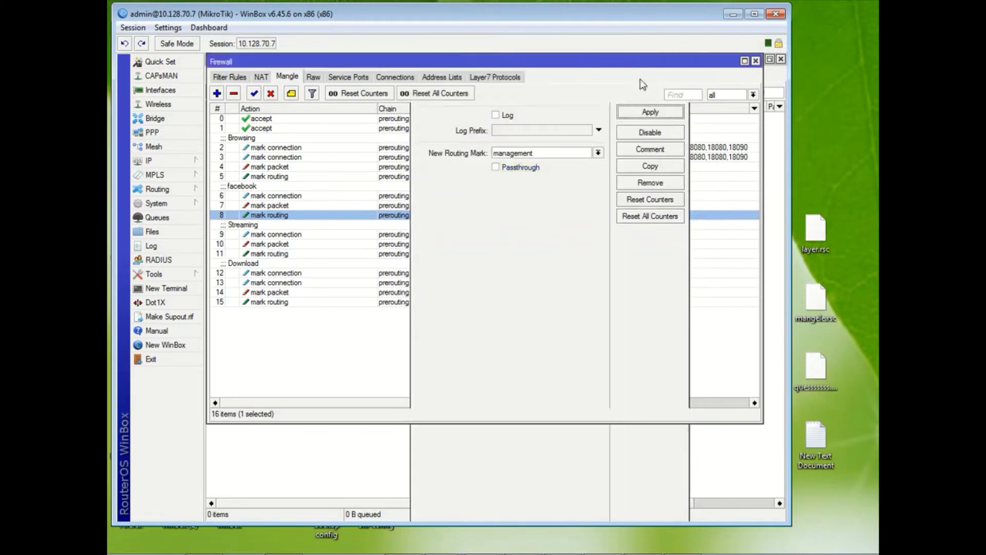
pyautogui.click(650, 78)
# - Turn off passthrough in the Browsing group's mark routing rule and save it
pyautogui.doubleClick(298, 177)
pyautogui.click(650, 114)
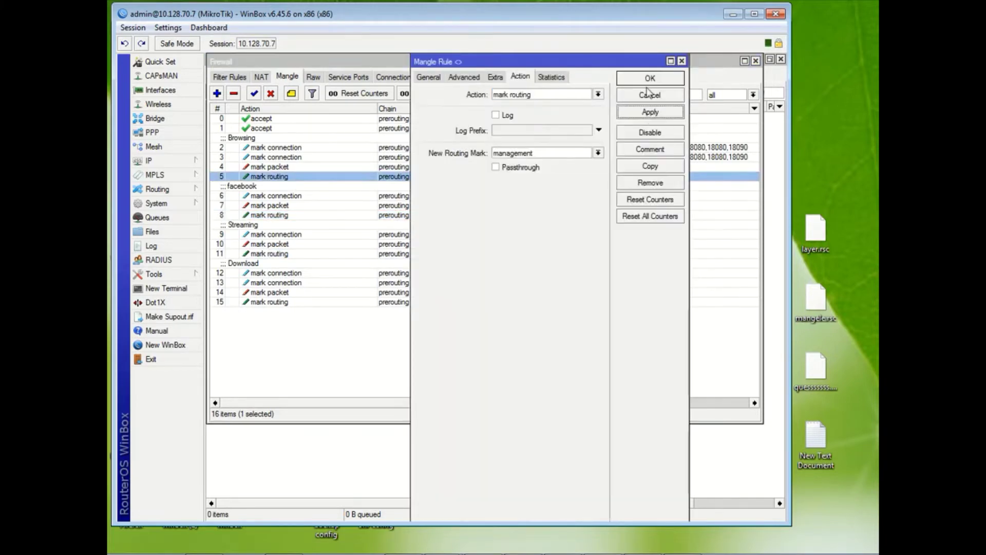
pyautogui.click(649, 79)
# - Review the mangle rules in the Download, Streaming, facebook and Browsing groups
pyautogui.click(281, 282)
pyautogui.click(281, 272)
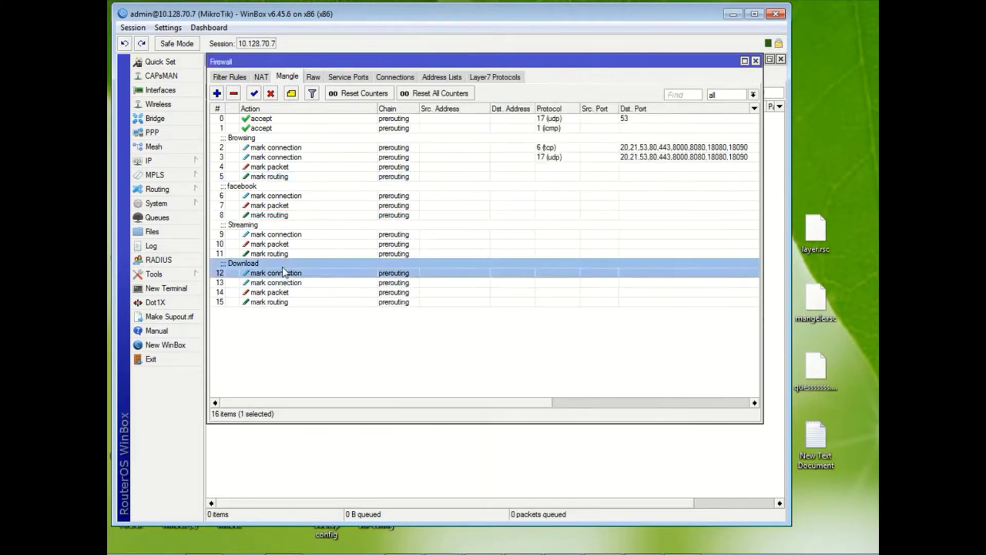
pyautogui.click(281, 303)
pyautogui.click(284, 291)
pyautogui.click(282, 282)
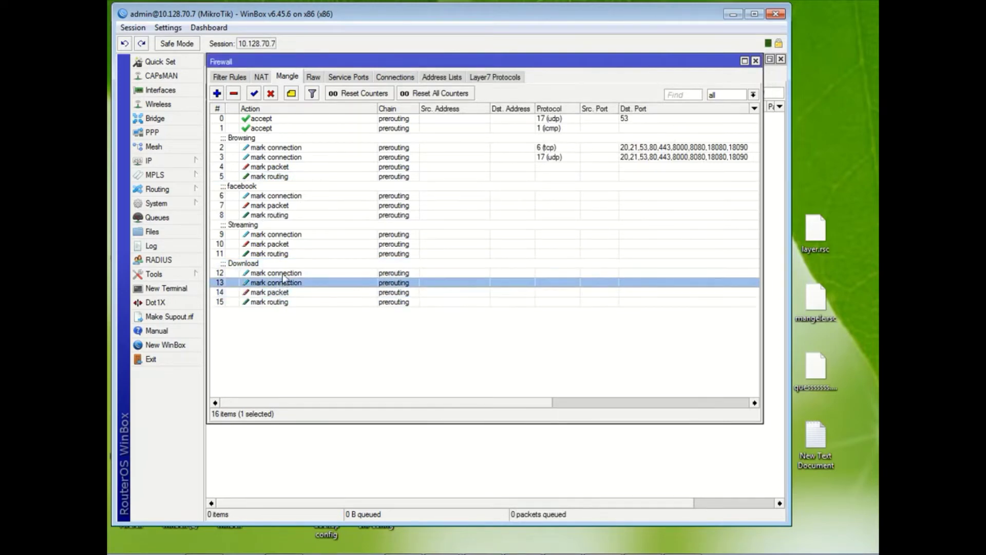
pyautogui.click(282, 273)
pyautogui.click(288, 235)
pyautogui.click(285, 254)
pyautogui.click(277, 226)
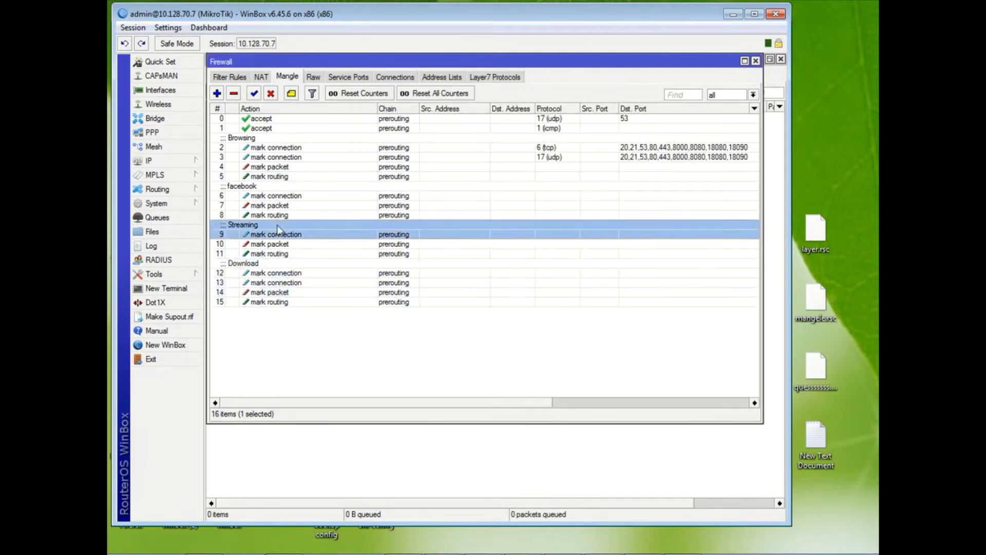
pyautogui.click(280, 206)
pyautogui.click(275, 188)
pyautogui.click(278, 157)
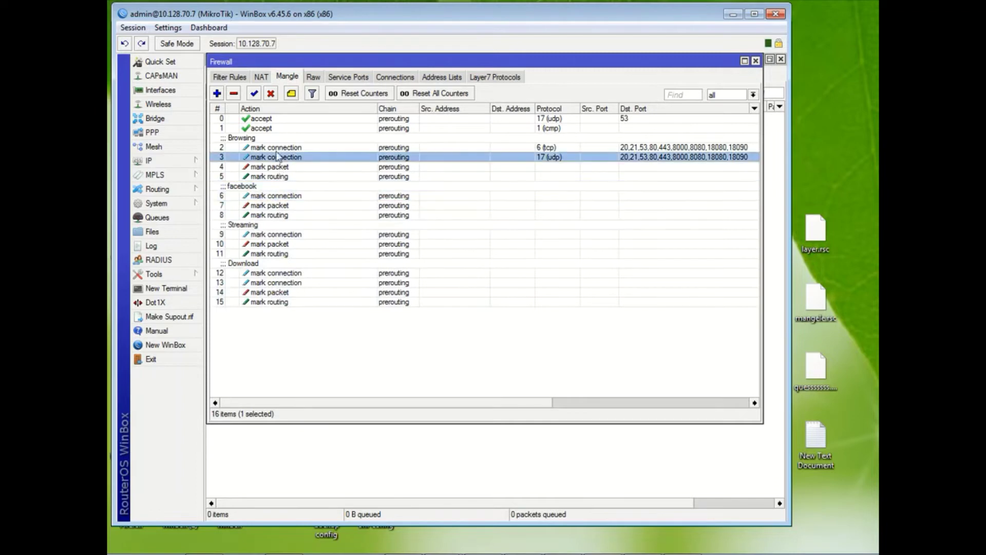
pyautogui.click(275, 176)
pyautogui.click(275, 147)
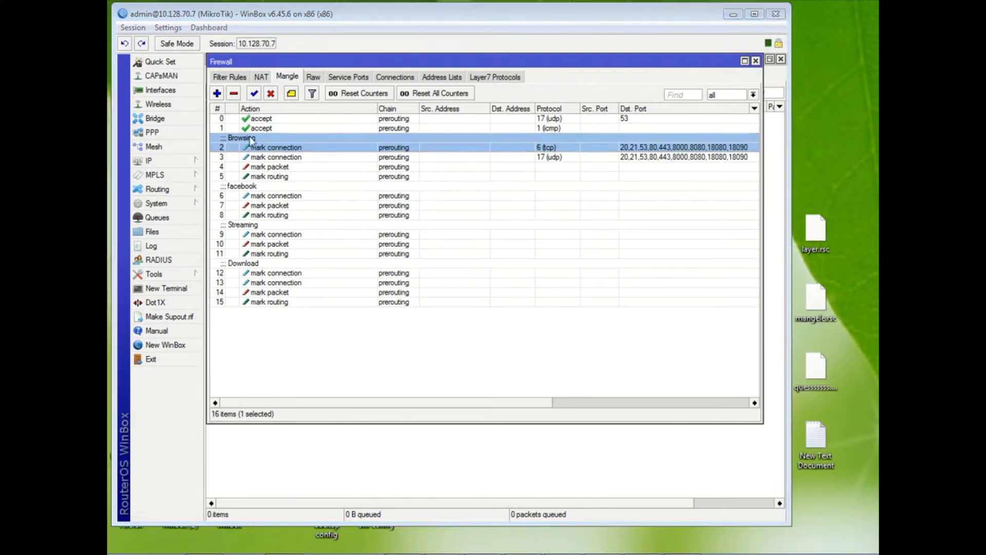
# - Add a new prerouting mangle rule with action mark connection and new connection mark Game_con, keeping passthrough on, and apply it
pyautogui.click(216, 94)
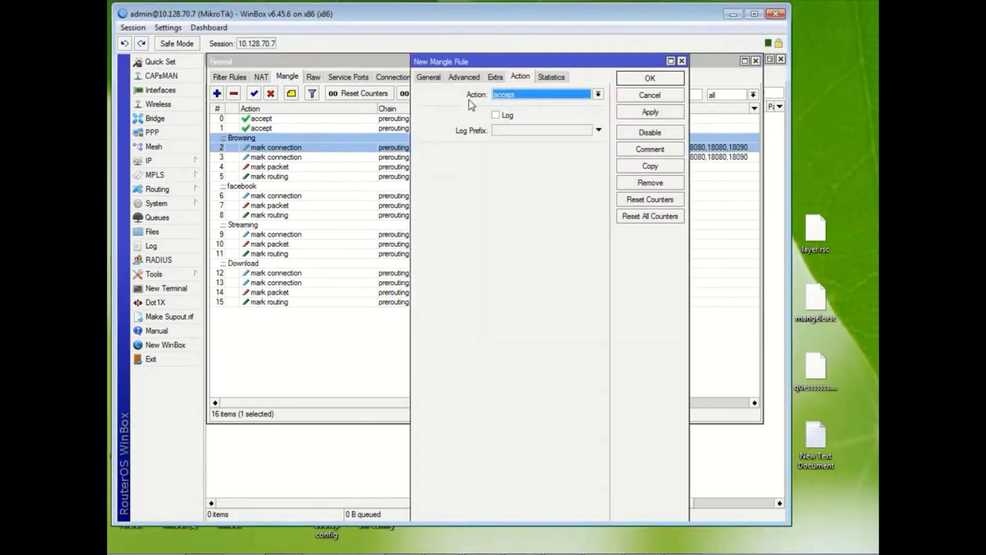
pyautogui.click(430, 78)
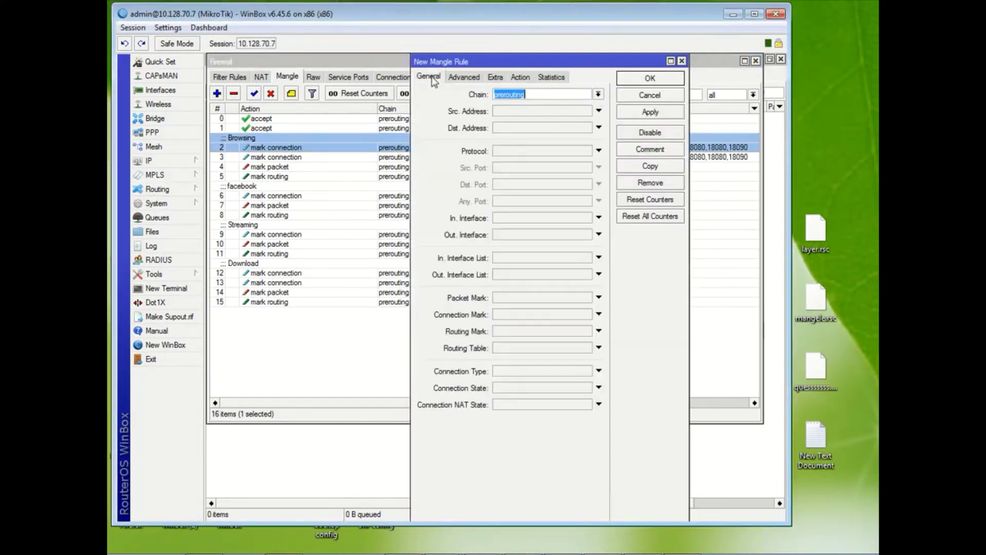
pyautogui.click(521, 76)
pyautogui.click(529, 95)
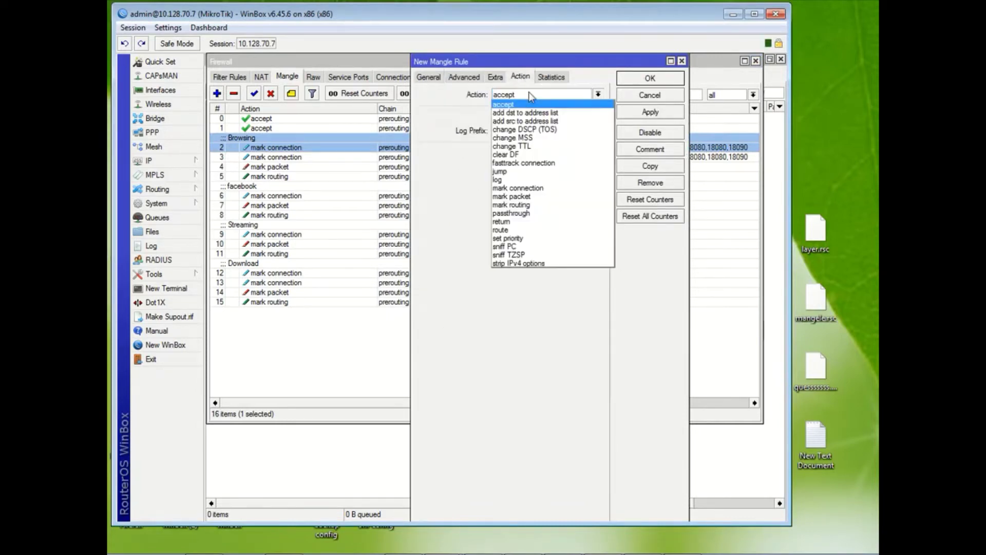
pyautogui.click(543, 189)
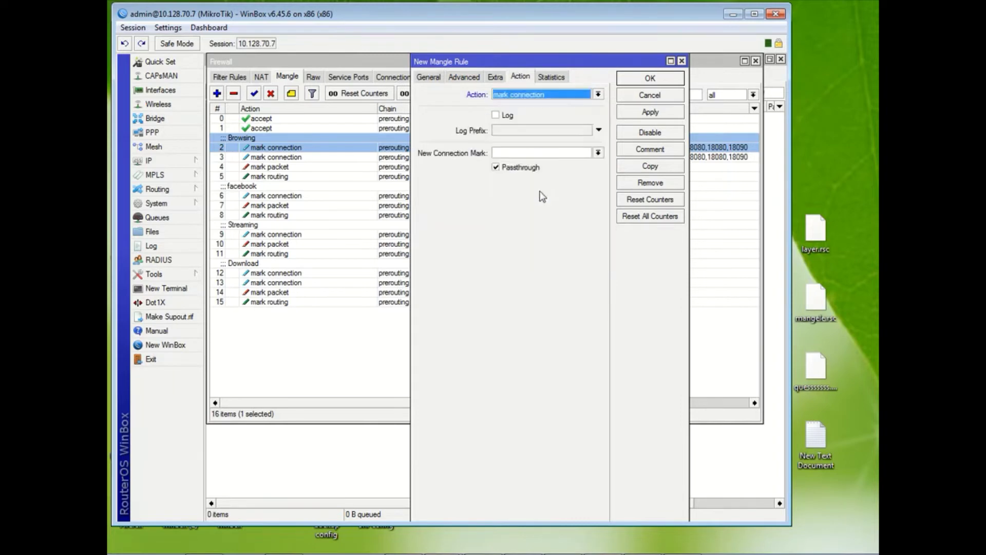
pyautogui.click(501, 152)
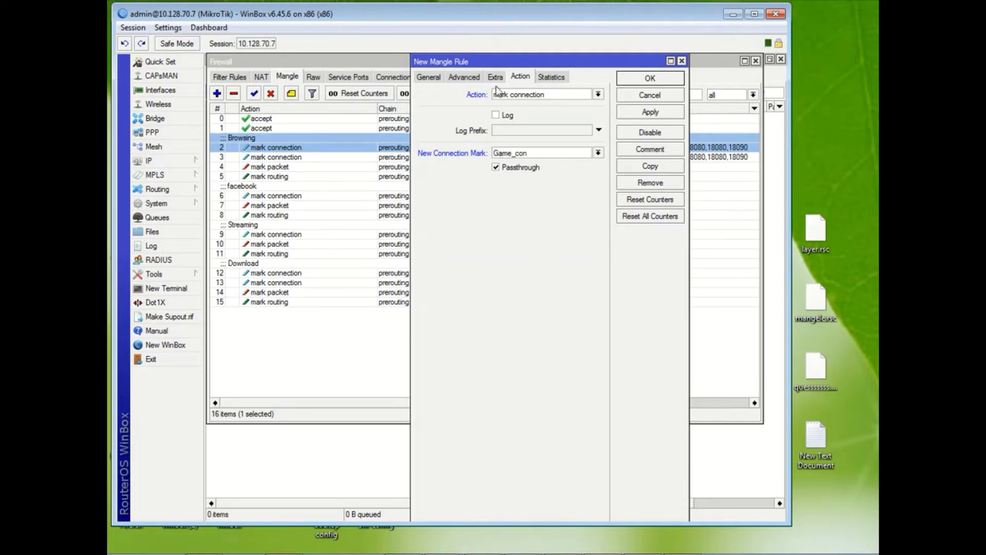
pyautogui.click(428, 76)
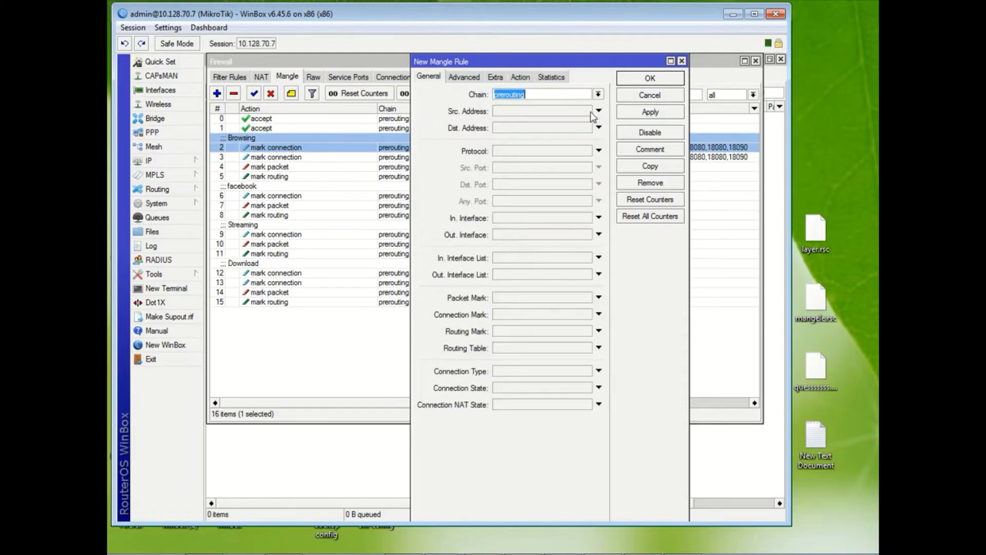
pyautogui.click(515, 80)
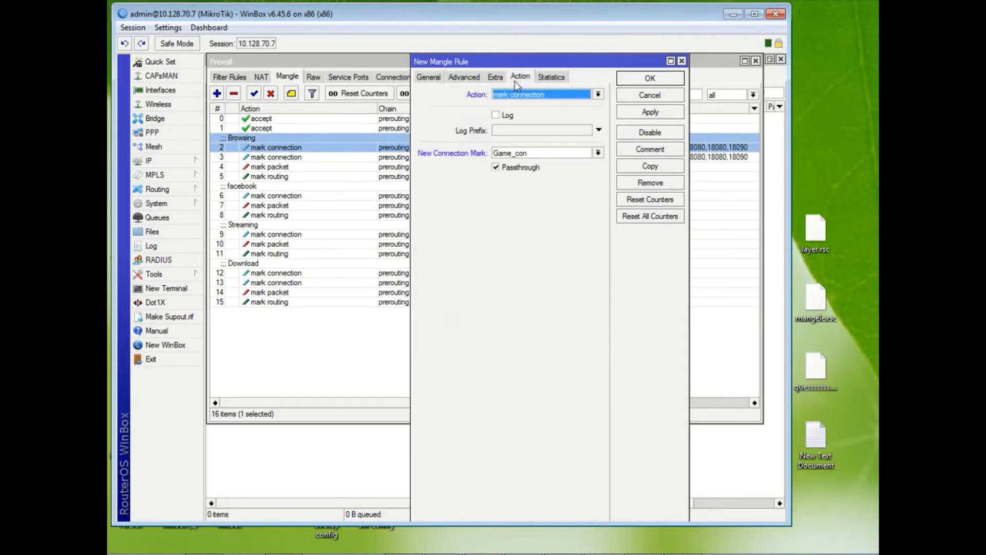
pyautogui.click(644, 116)
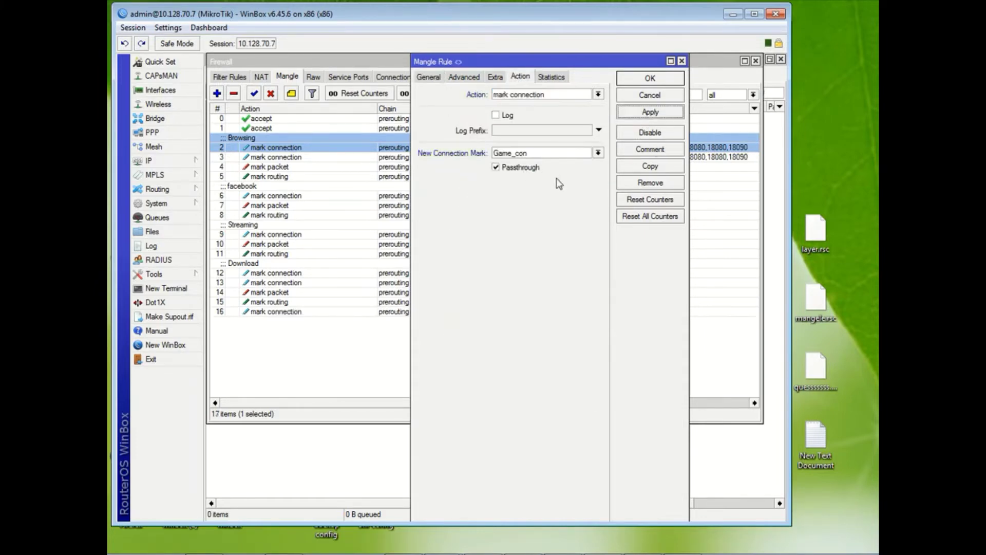
# - Add the comment Games to the Game_con mark connection rule and save the rule
pyautogui.click(650, 150)
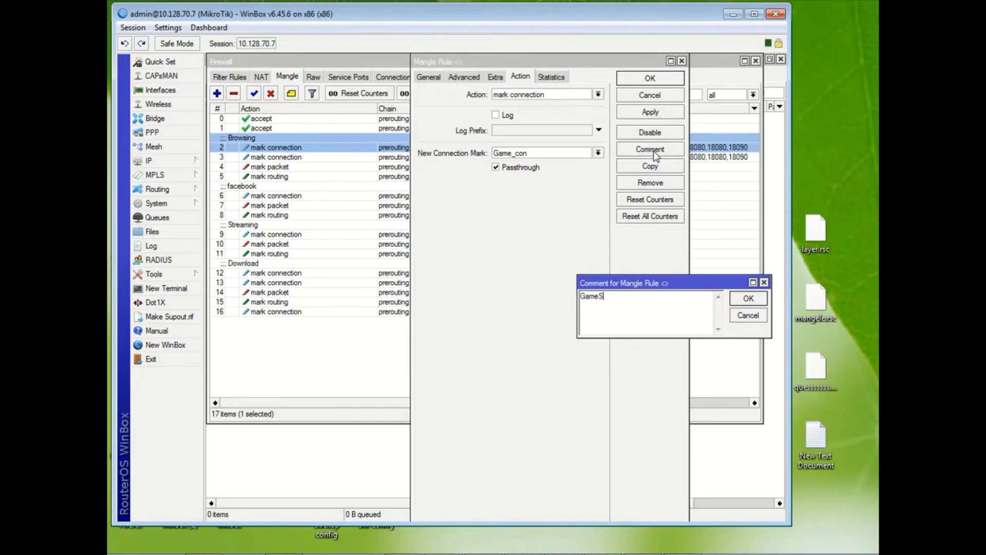
pyautogui.click(748, 298)
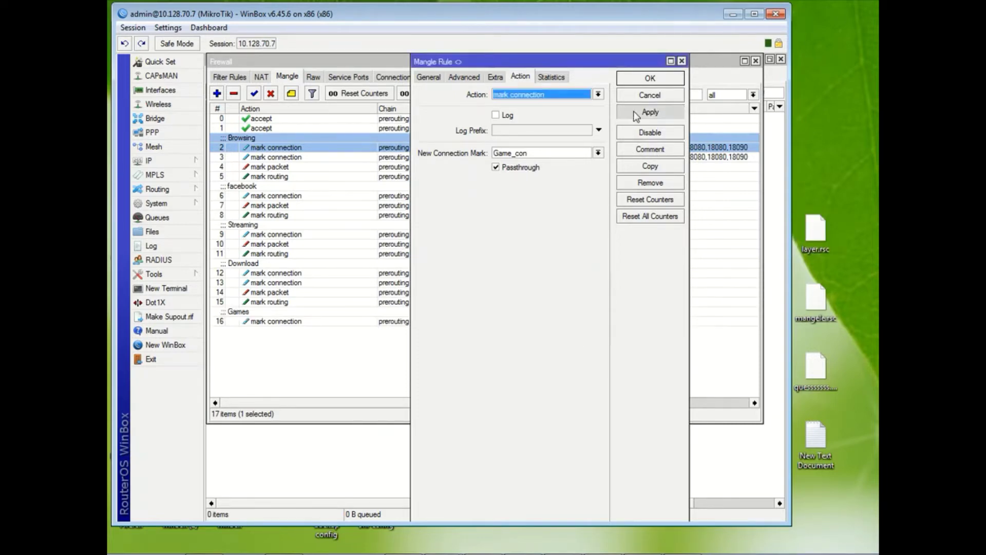
pyautogui.click(650, 112)
pyautogui.click(649, 79)
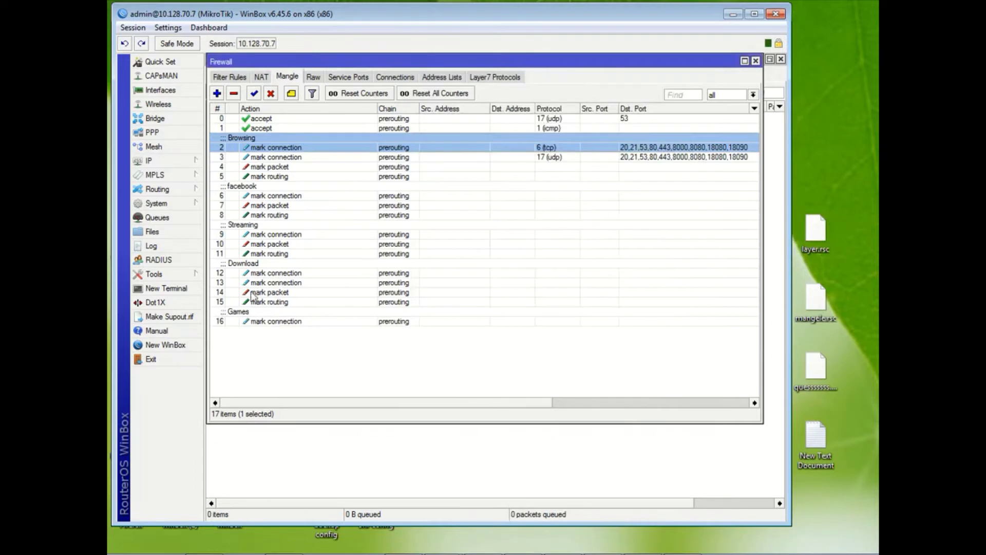
# - Start a new prerouting mangle rule that matches the Game_con connection mark
pyautogui.click(218, 94)
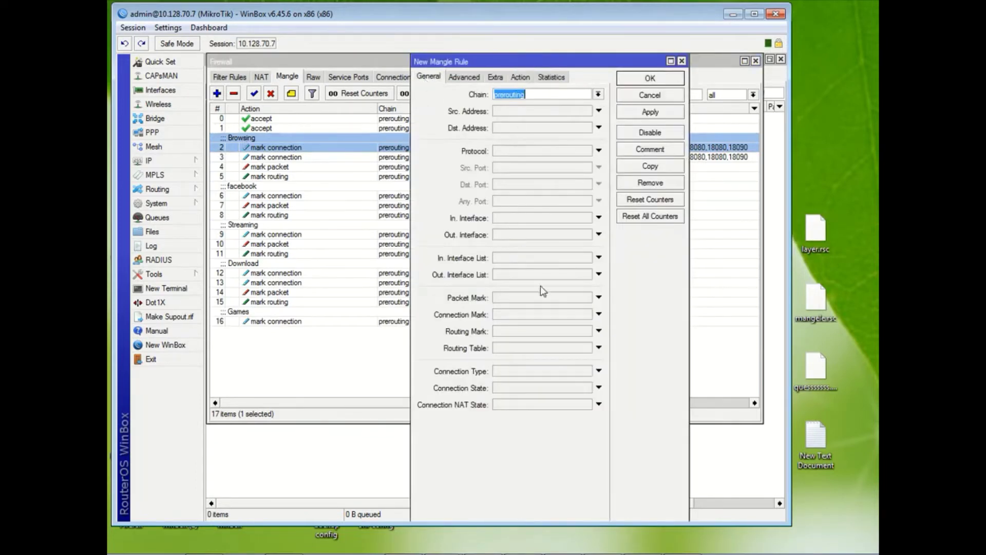
pyautogui.click(522, 314)
pyautogui.click(586, 314)
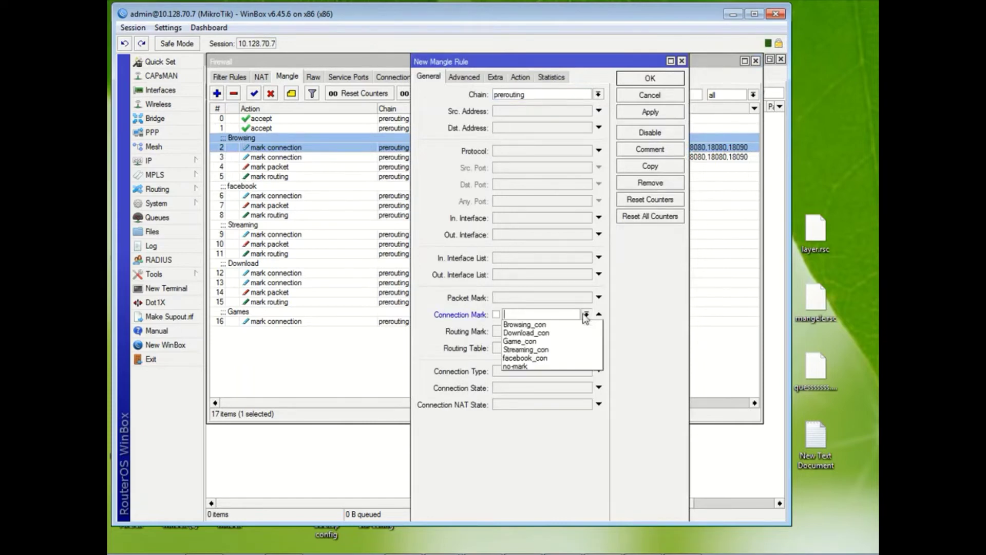
pyautogui.click(551, 342)
# - Set the new Game_con rule's action to mark packet with new packet mark Game_traffic, and apply it
pyautogui.click(520, 77)
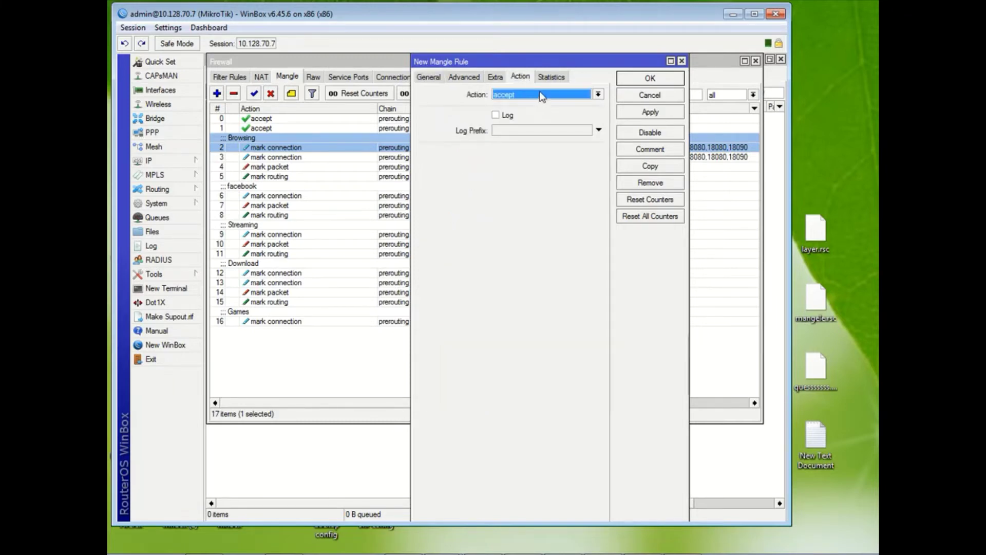
pyautogui.click(540, 96)
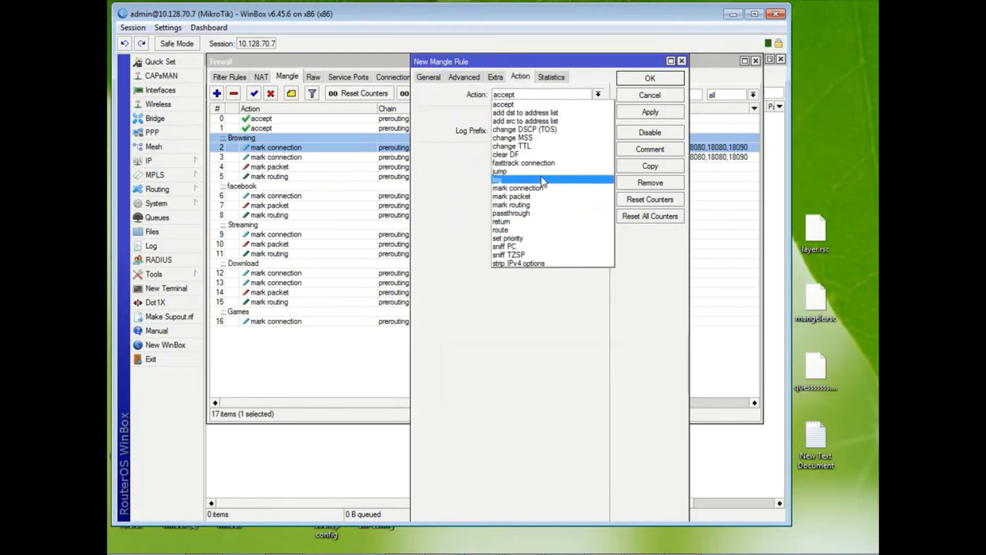
pyautogui.click(537, 197)
pyautogui.click(517, 152)
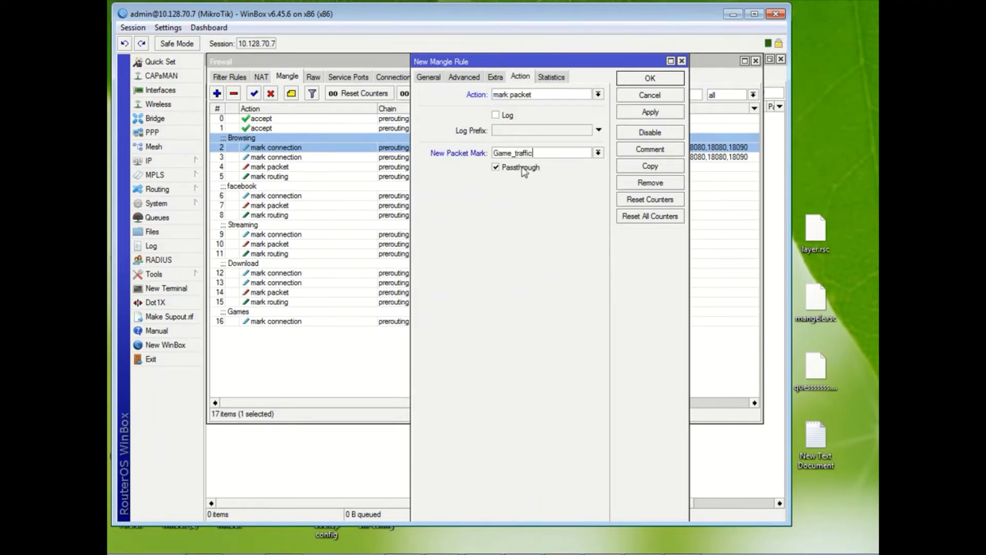
pyautogui.click(646, 119)
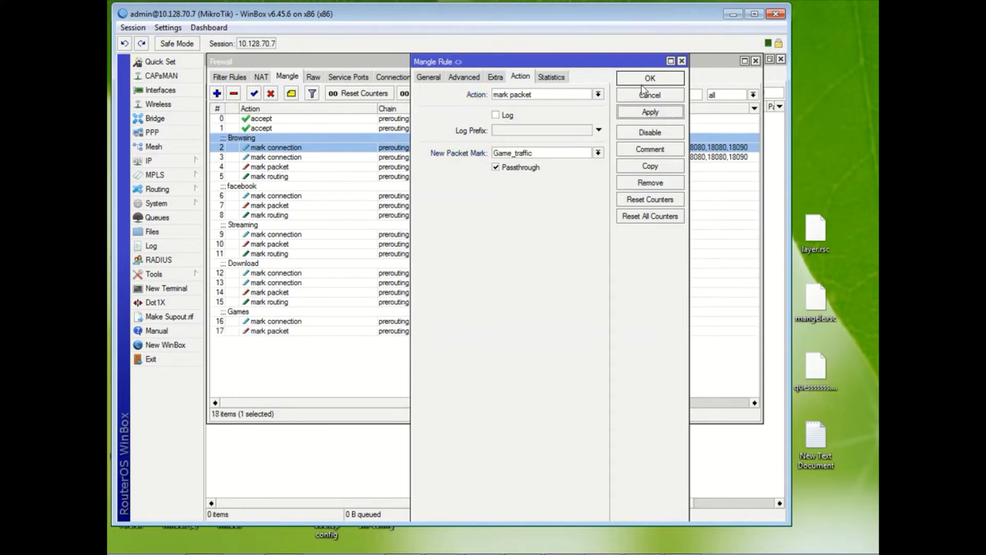
# - Save the Game_traffic rule and start a new prerouting mangle rule for the Games group, choosing its connection mark
pyautogui.click(642, 81)
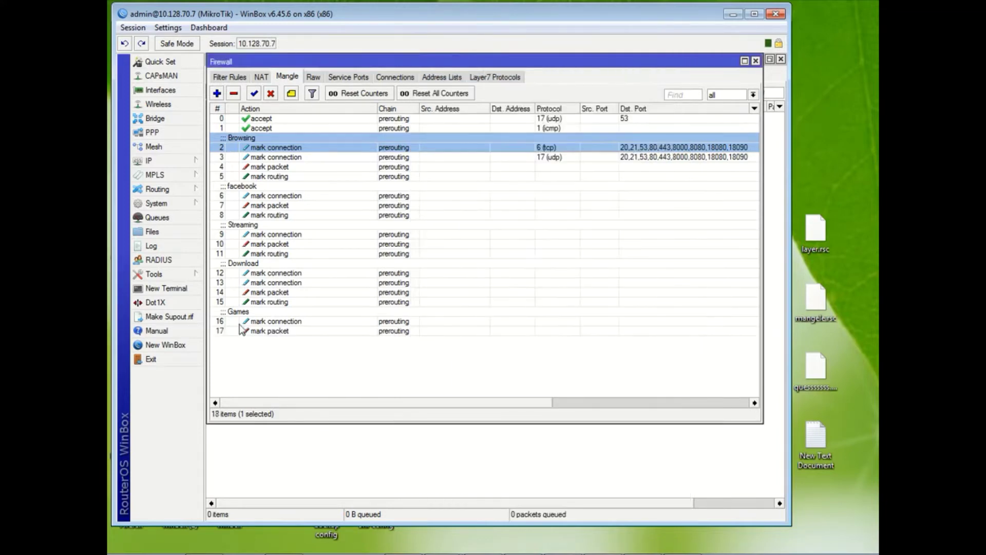
pyautogui.click(216, 94)
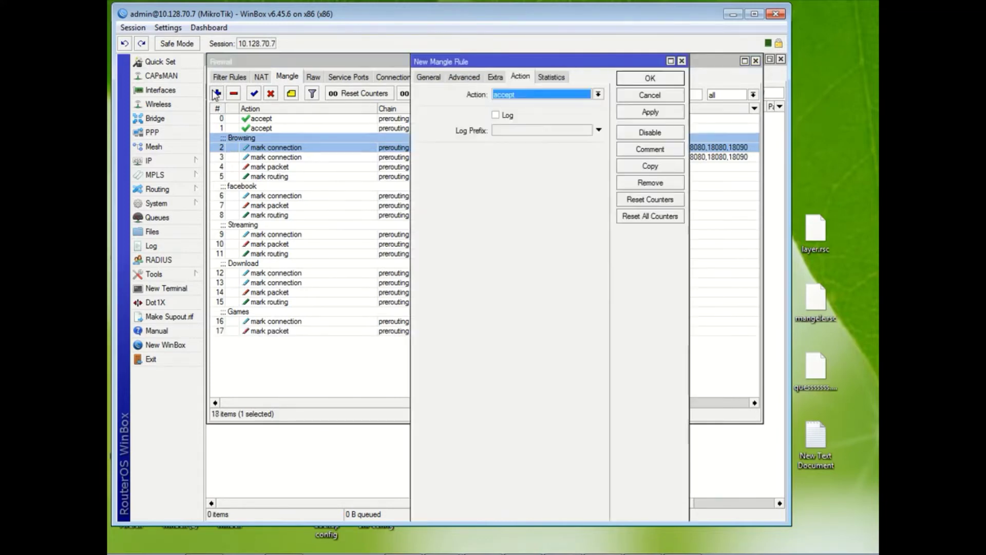
pyautogui.click(428, 77)
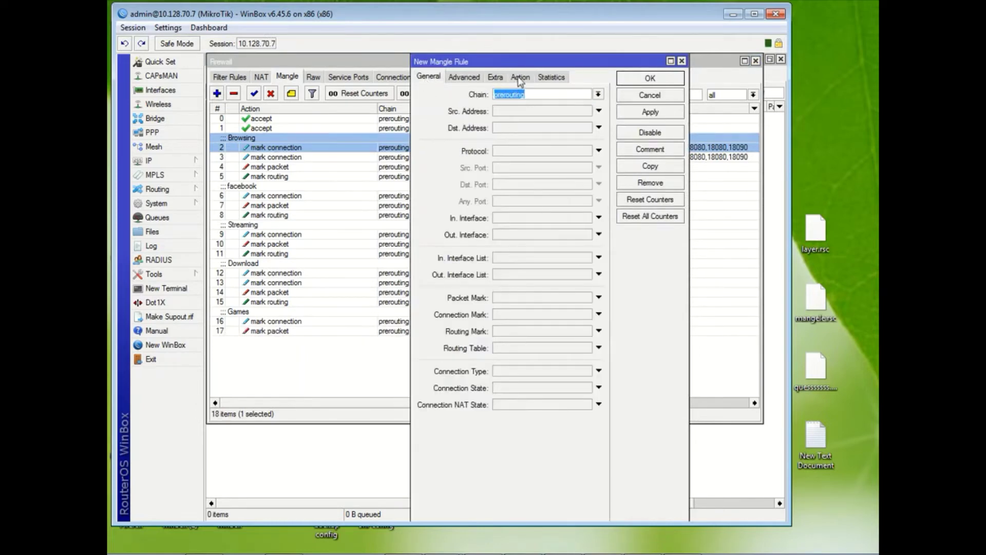
pyautogui.click(522, 314)
pyautogui.click(587, 314)
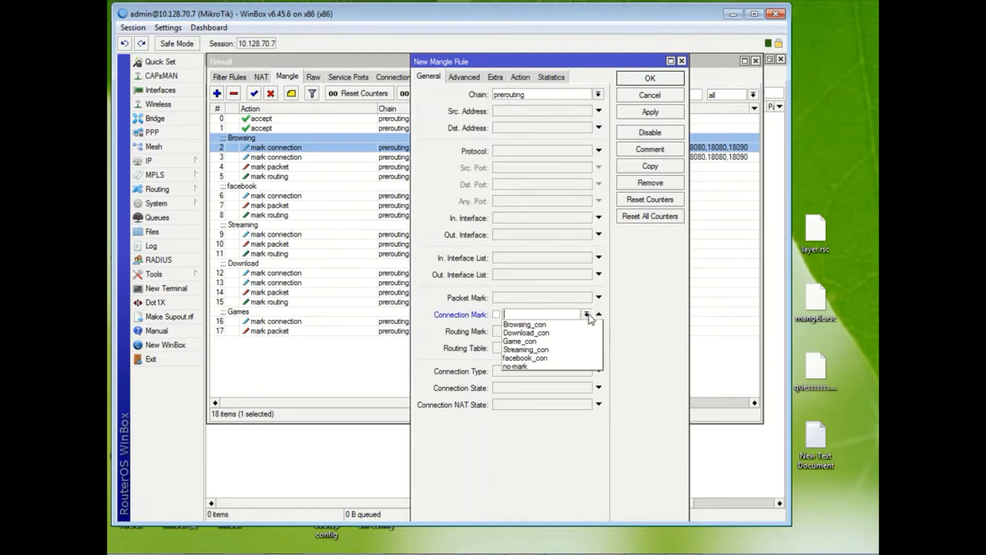
pyautogui.click(556, 333)
pyautogui.click(586, 314)
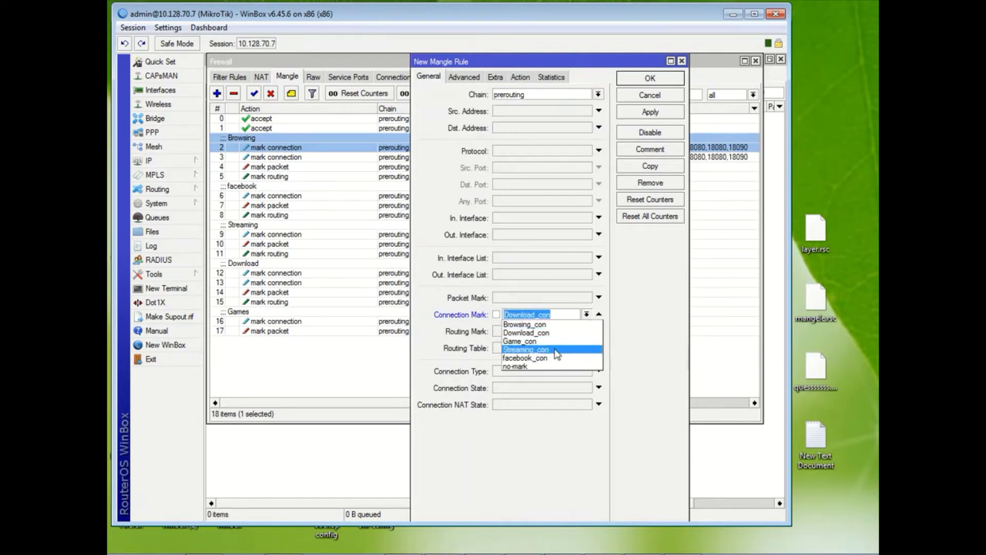
pyautogui.click(557, 354)
# - Set the new rule's action to mark routing with new routing mark management and passthrough off, and save the rule
pyautogui.click(521, 77)
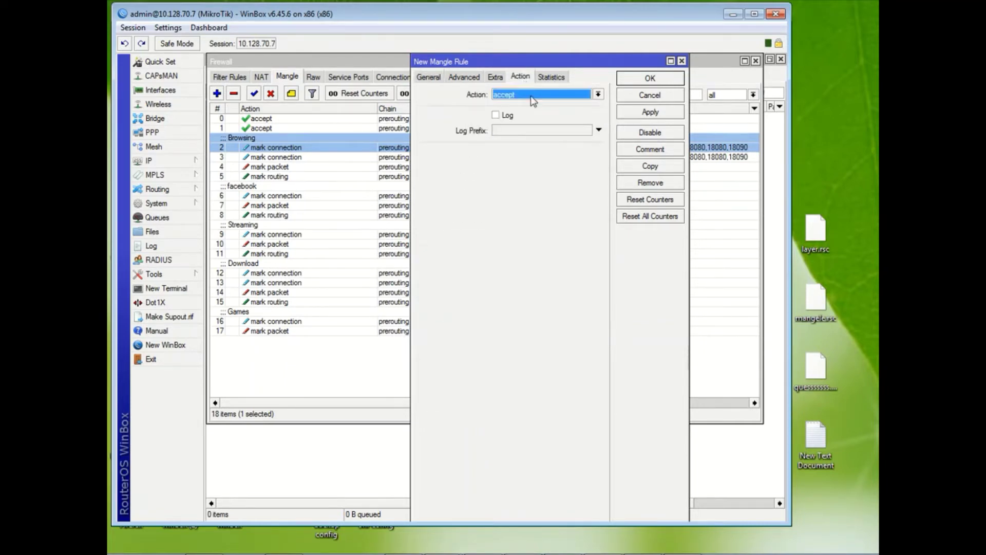
pyautogui.click(531, 97)
pyautogui.click(539, 212)
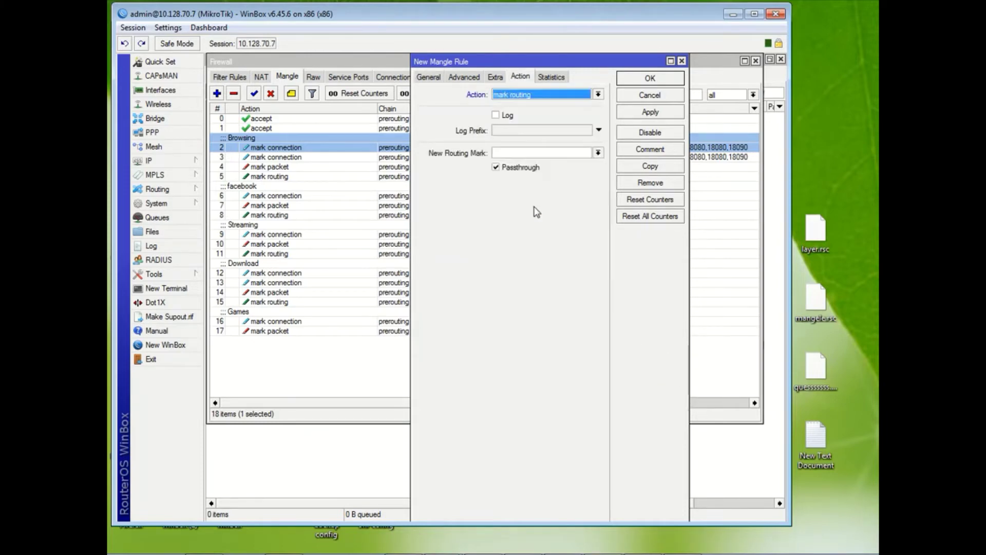
pyautogui.click(504, 153)
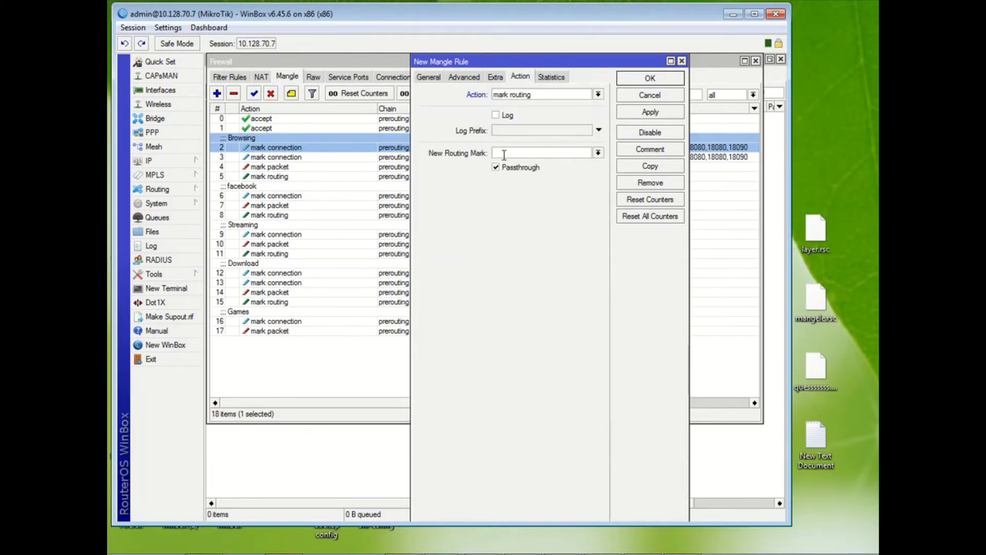
pyautogui.write('management')
pyautogui.click(496, 168)
pyautogui.click(650, 112)
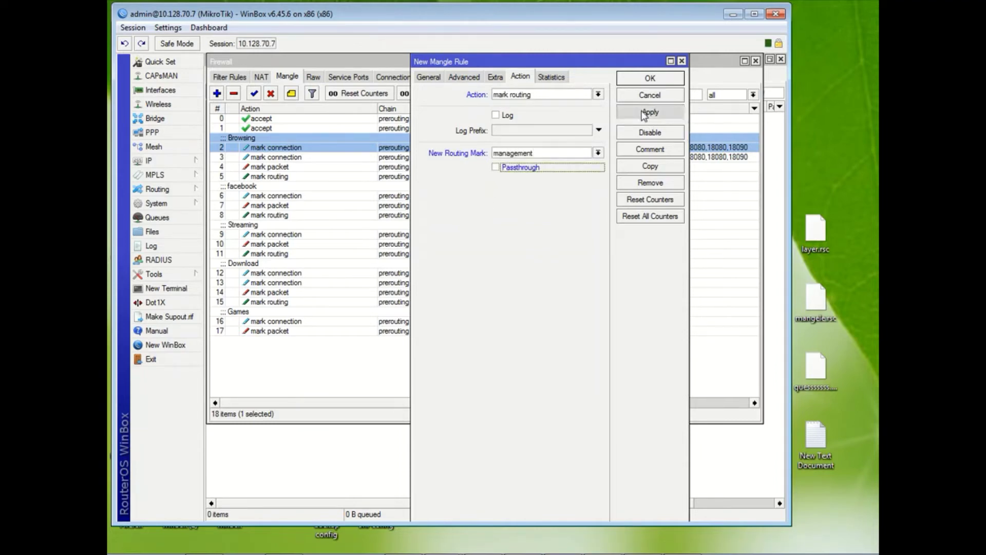
pyautogui.click(648, 81)
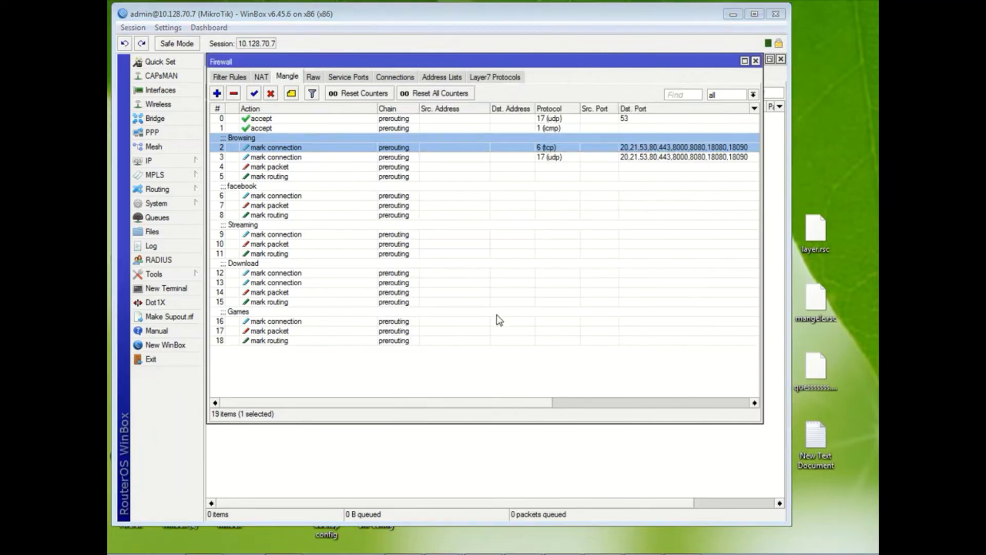
# - Move the four Browsing rules together to the end of the mangle list, below the Games rules
pyautogui.click(403, 331)
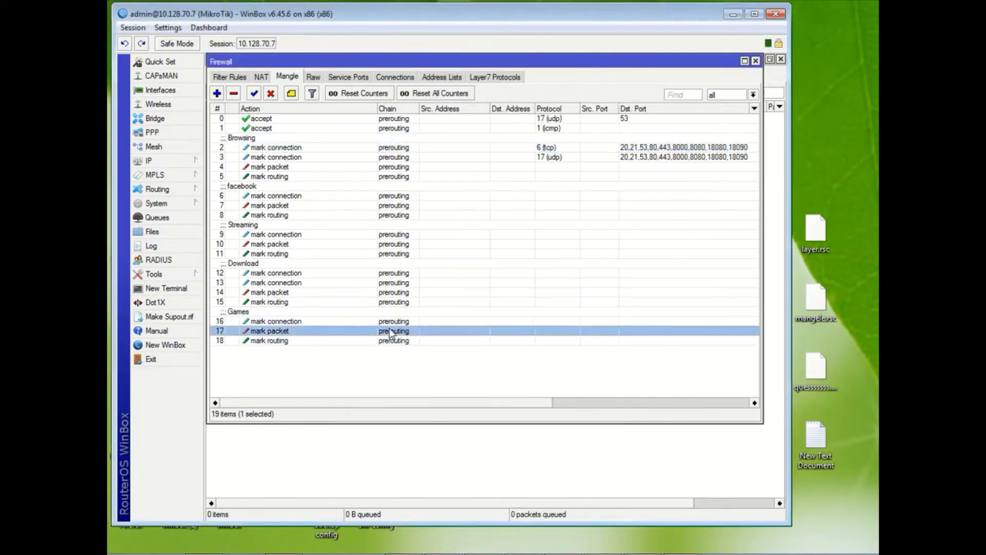
pyautogui.click(388, 342)
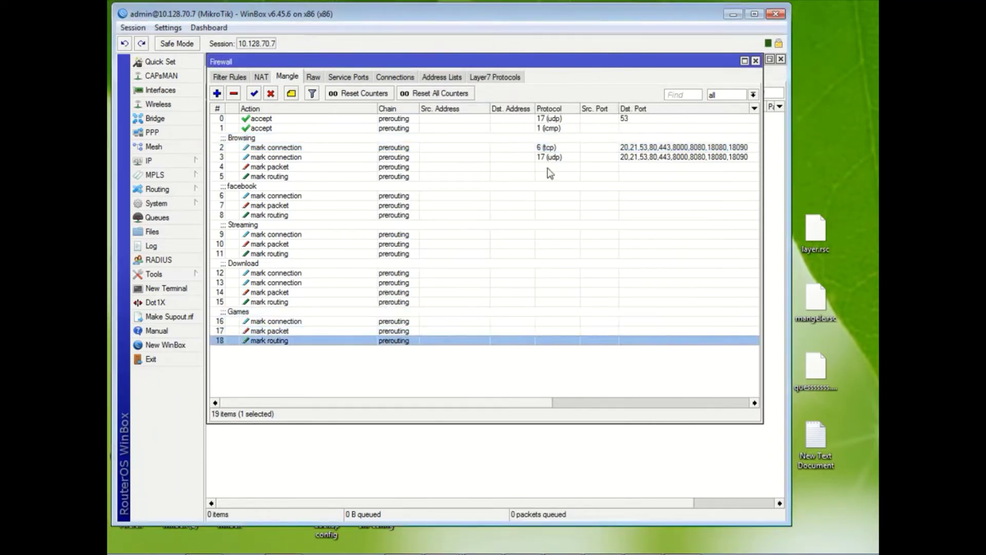
pyautogui.click(283, 150)
pyautogui.keyDown('shift'); pyautogui.click(280, 165); pyautogui.keyUp('shift')
pyautogui.keyDown('shift'); pyautogui.click(281, 176); pyautogui.keyUp('shift')
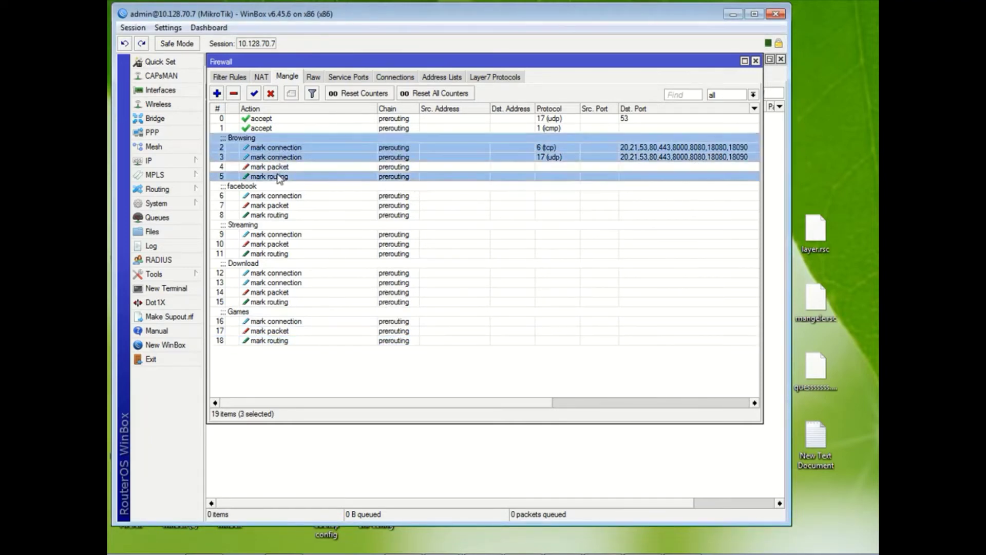
pyautogui.moveTo(276, 148); pyautogui.dragTo(278, 350)
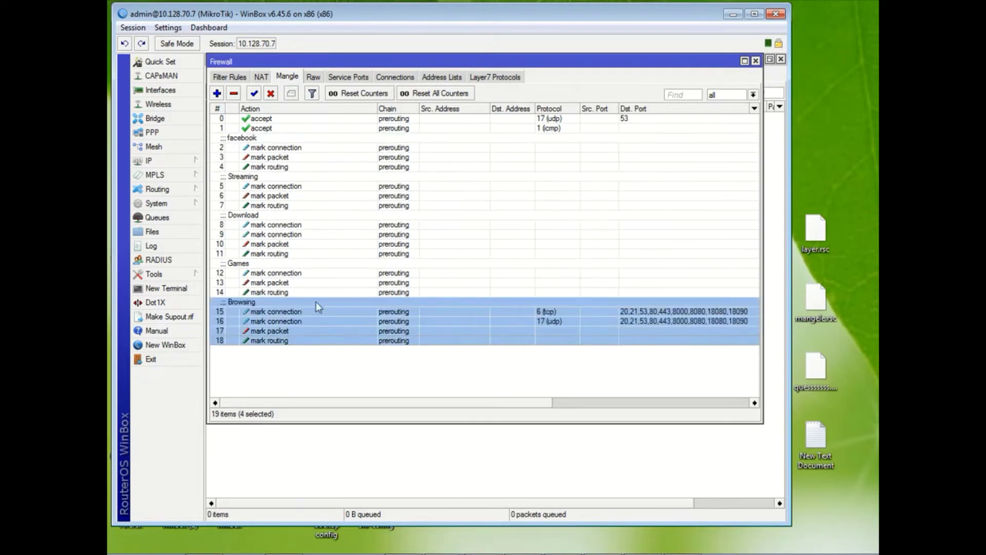
# - Move the four Download rules together below the Games rules and directly above the Browsing group
pyautogui.click(263, 219)
pyautogui.keyDown('shift'); pyautogui.click(265, 236); pyautogui.keyUp('shift')
pyautogui.keyDown('shift'); pyautogui.click(265, 244); pyautogui.keyUp('shift')
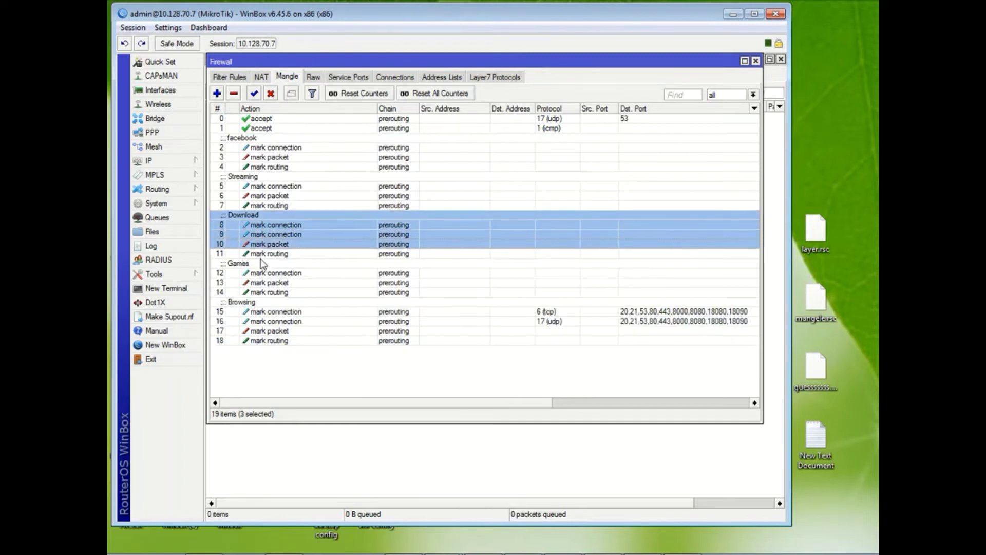
pyautogui.keyDown('shift'); pyautogui.click(262, 255); pyautogui.keyUp('shift')
pyautogui.moveTo(269, 222); pyautogui.dragTo(264, 303)
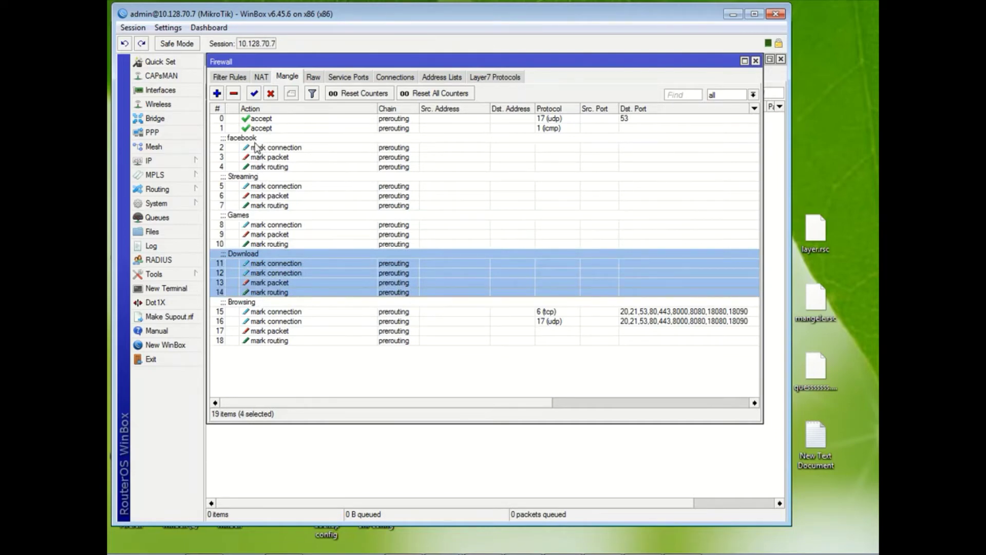
# - Try moving the Games mark packet and mark routing rules above the Games mark connection rule
pyautogui.click(239, 224)
pyautogui.keyDown('shift'); pyautogui.click(256, 235); pyautogui.keyUp('shift')
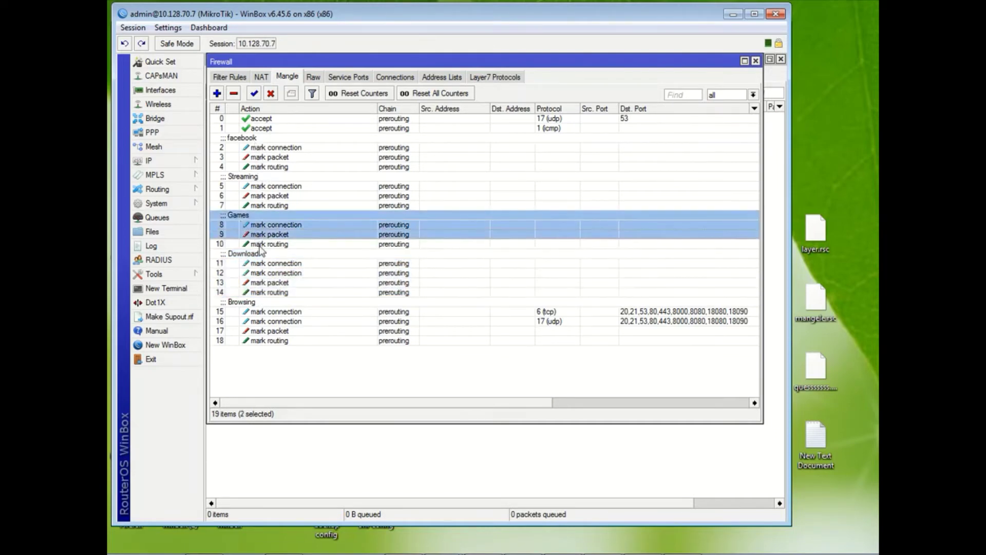
pyautogui.keyDown('shift'); pyautogui.click(260, 244); pyautogui.keyUp('shift')
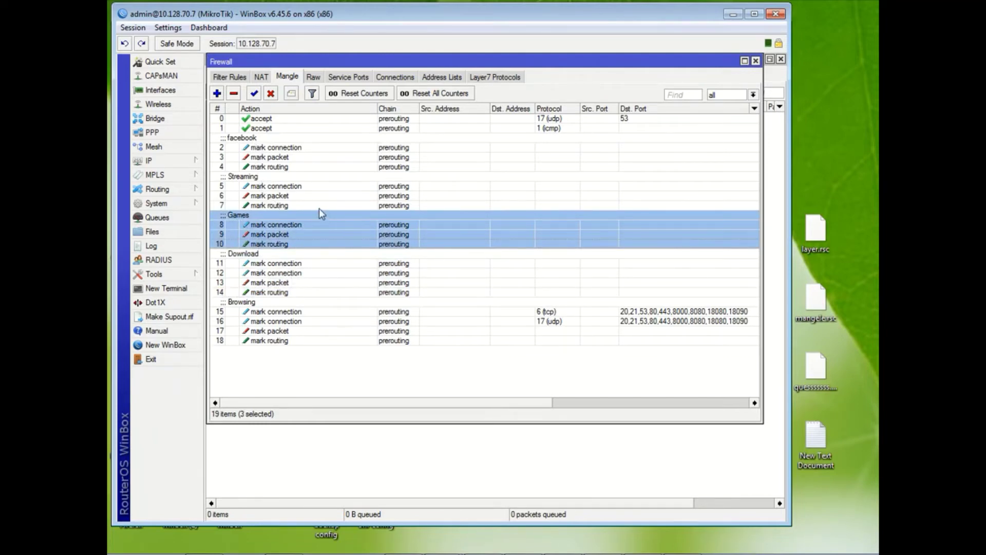
pyautogui.keyDown('ctrl'); pyautogui.click(259, 224); pyautogui.keyUp('ctrl')
pyautogui.moveTo(260, 234); pyautogui.dragTo(272, 219)
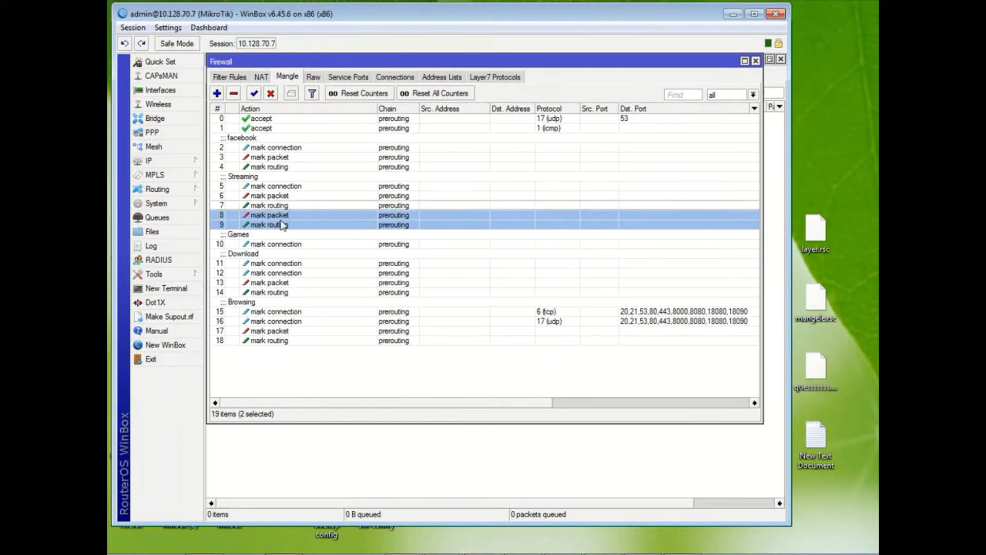
# - Move the Games mark packet and mark routing rules back below the Games mark connection rule
pyautogui.click(275, 219)
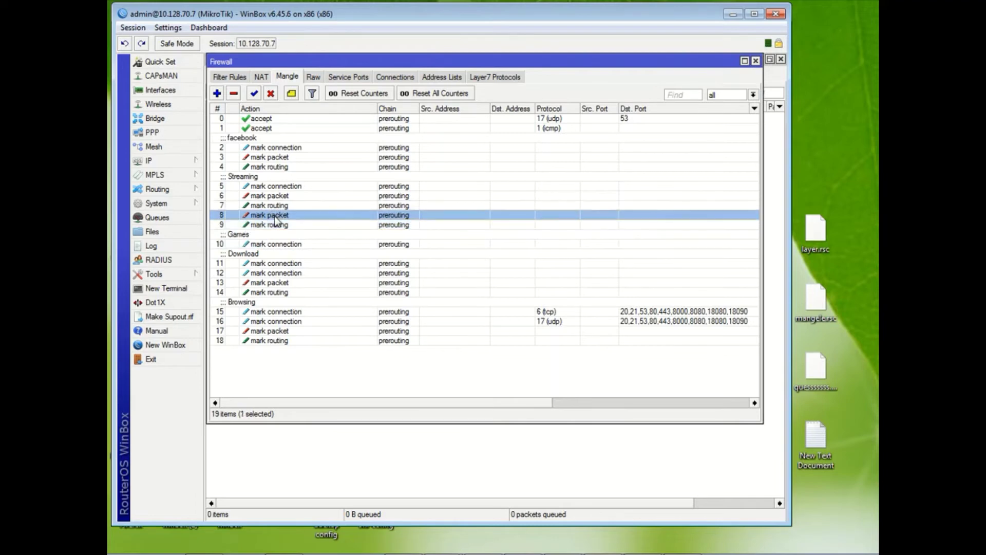
pyautogui.keyDown('shift'); pyautogui.click(275, 224); pyautogui.keyUp('shift')
pyautogui.moveTo(273, 211); pyautogui.dragTo(275, 251)
pyautogui.click(267, 221)
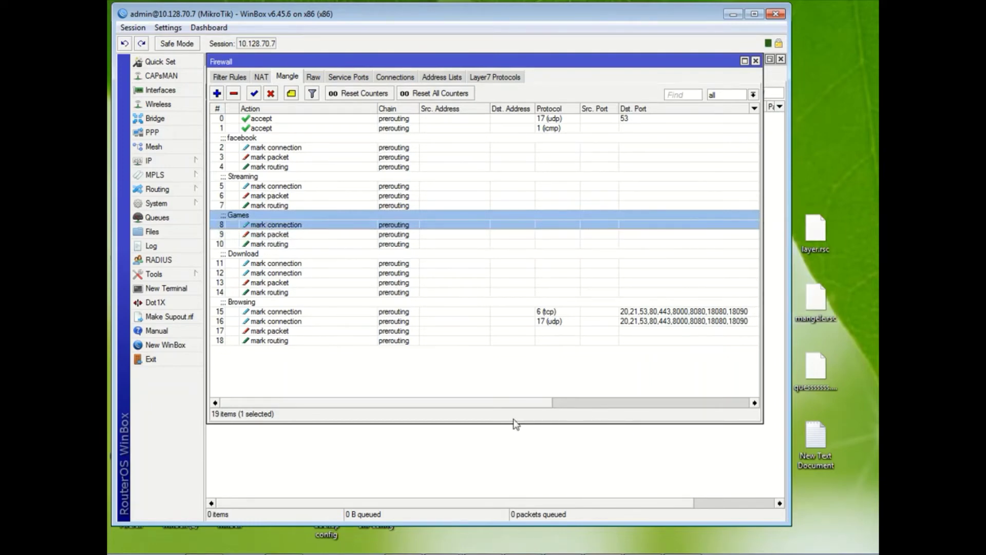
# - Add a queue tree entry named All Games Download with parent global, and save it
pyautogui.moveTo(506, 403); pyautogui.dragTo(724, 404)
pyautogui.click(163, 219)
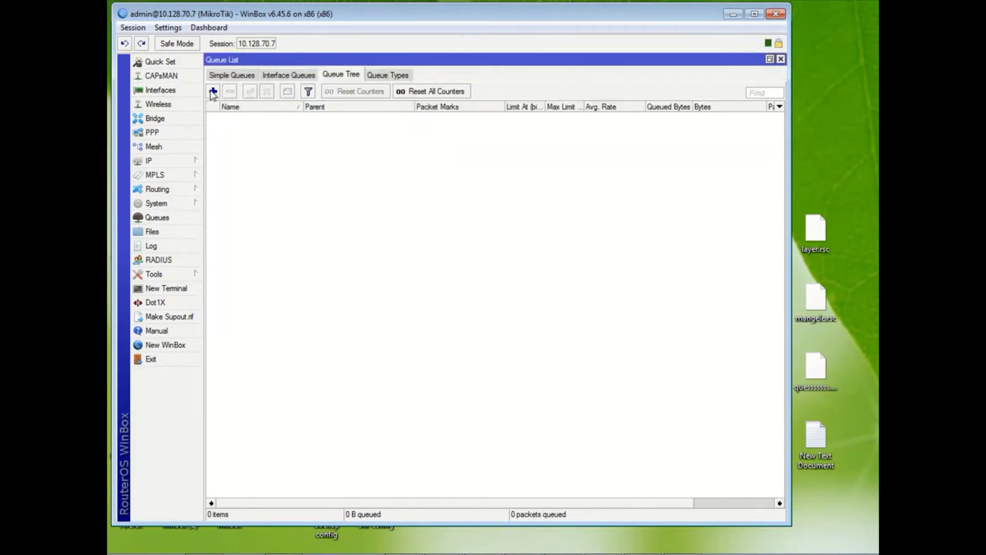
pyautogui.click(212, 92)
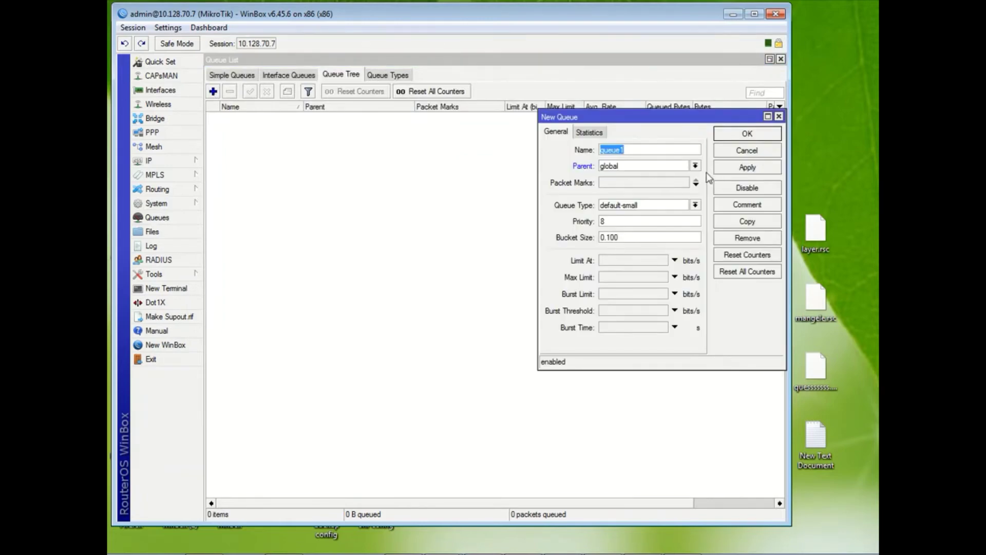
pyautogui.write('All Gam')
pyautogui.write('es Download')
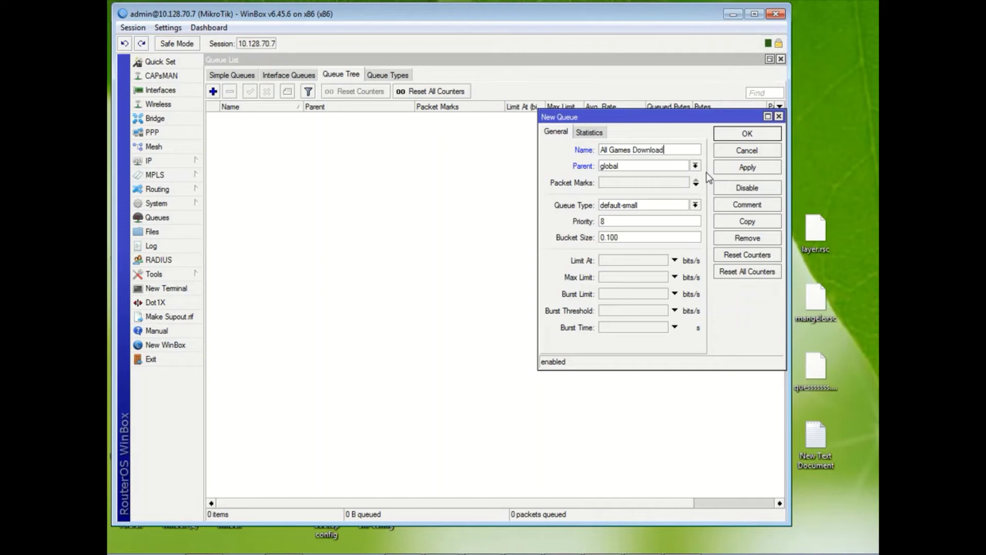
pyautogui.moveTo(642, 117); pyautogui.dragTo(466, 121)
pyautogui.hotkey('ctrl', 'c')
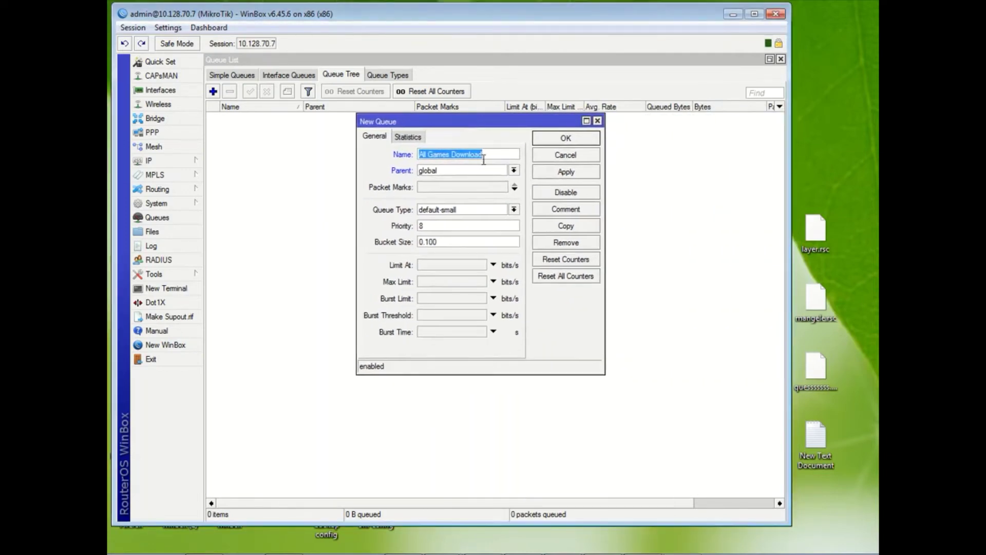
pyautogui.click(572, 175)
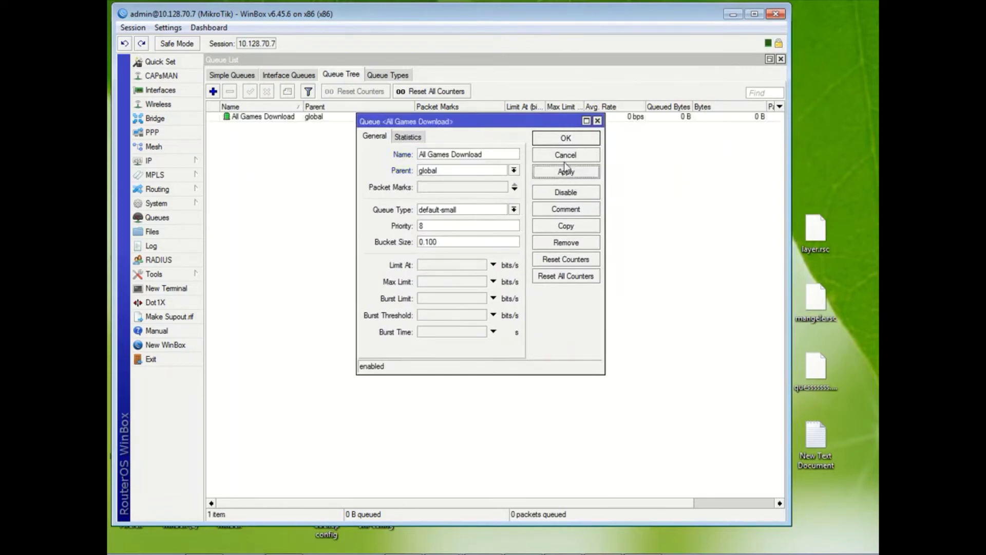
pyautogui.click(561, 144)
pyautogui.click(213, 92)
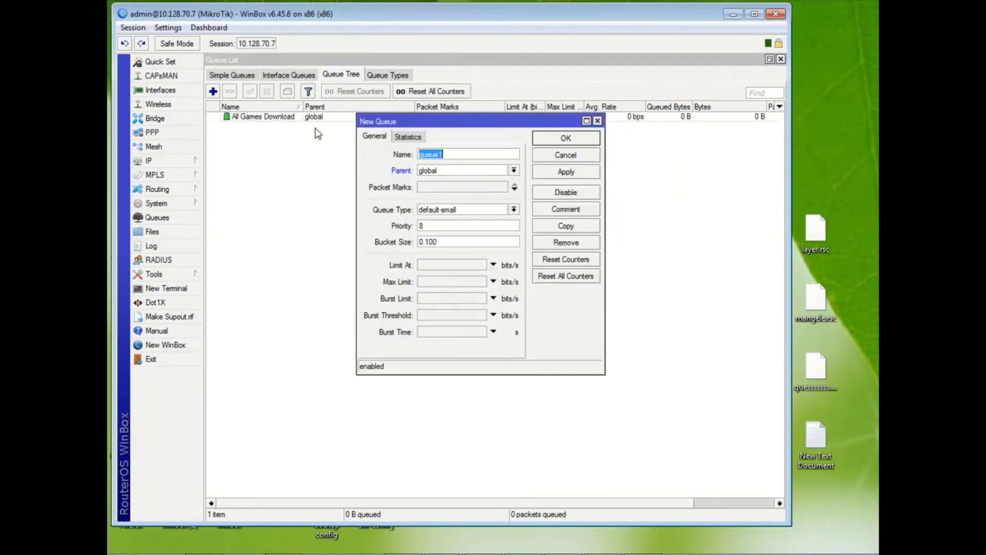
pyautogui.click(560, 157)
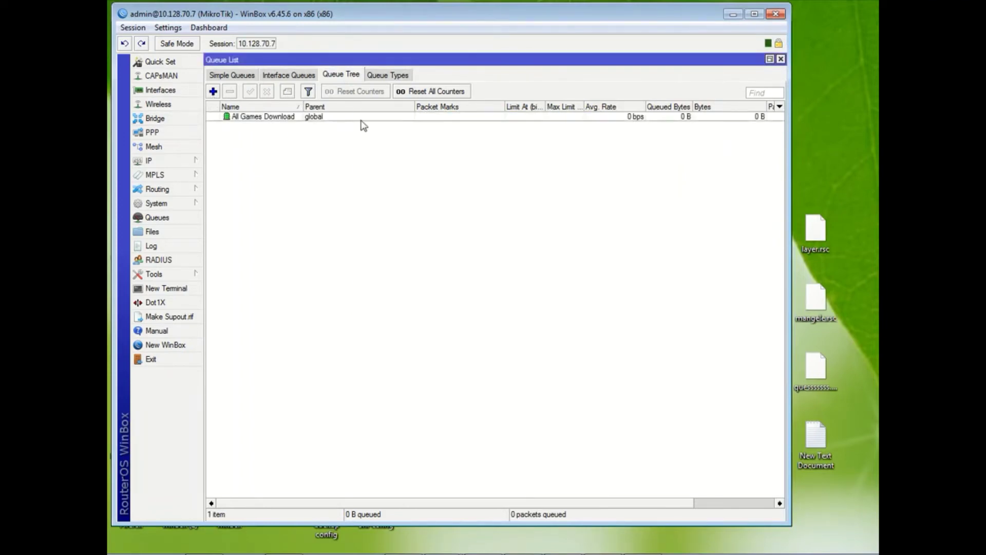
pyautogui.doubleClick(360, 117)
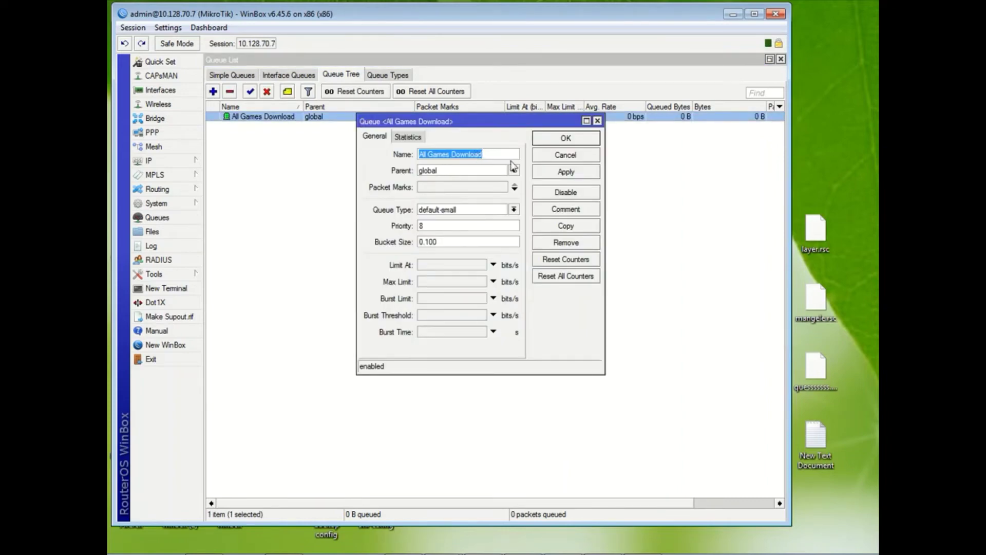
pyautogui.click(555, 156)
# - Draft a queue named All Games Upload with parent global, consulting the router's interface list, and discard it
pyautogui.click(213, 92)
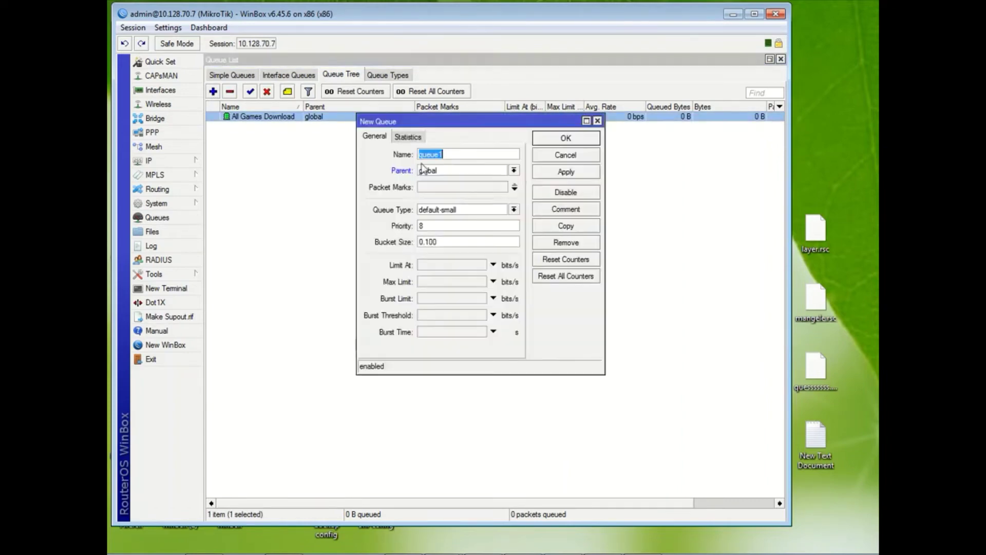
pyautogui.hotkey('ctrl', 'v')
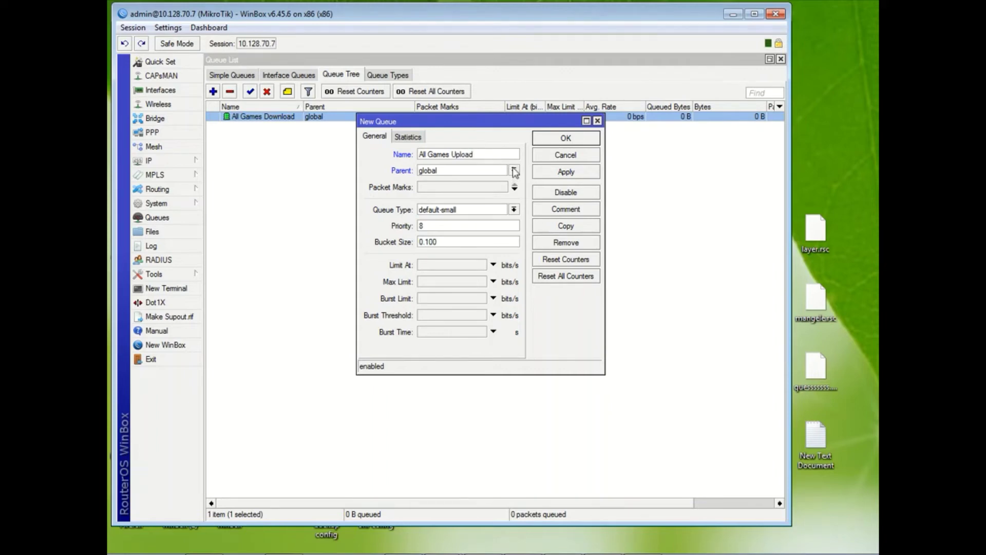
pyautogui.click(160, 90)
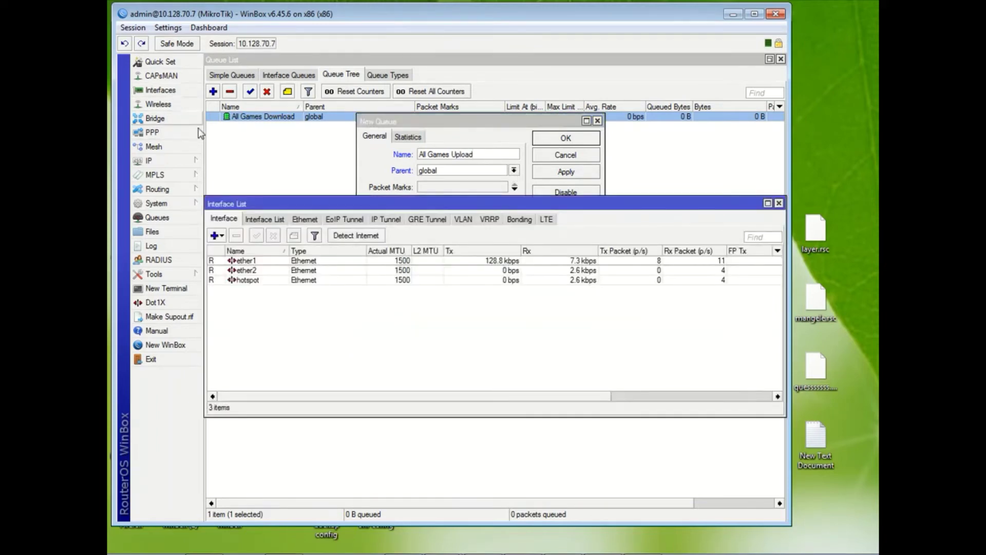
pyautogui.click(295, 261)
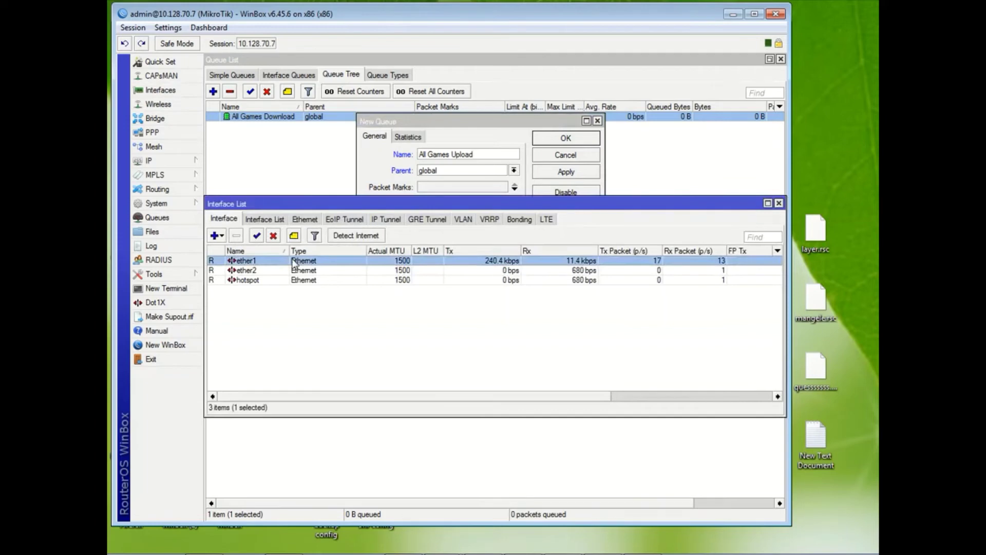
pyautogui.click(586, 158)
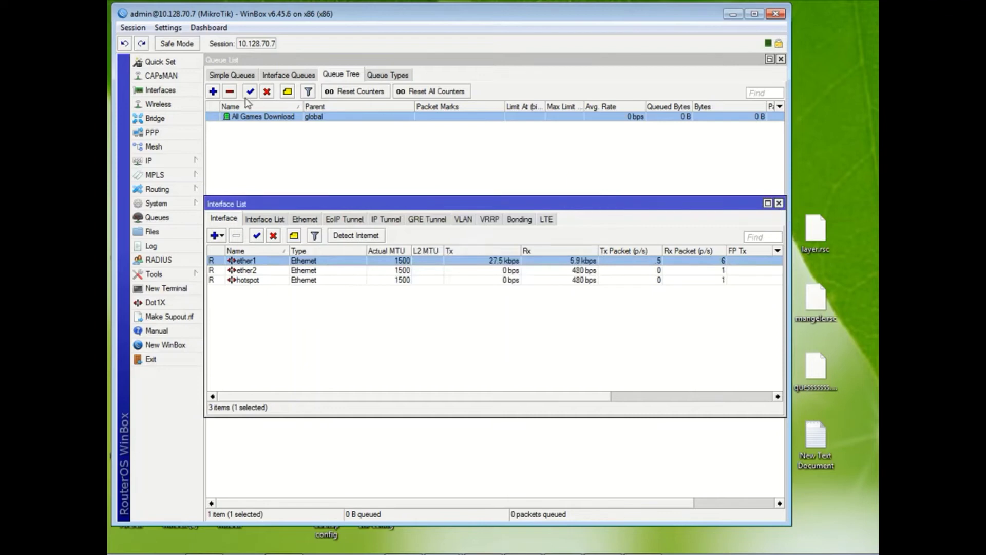
# - Add a queue tree entry named All Games Upload with parent ether1, and save it
pyautogui.click(214, 91)
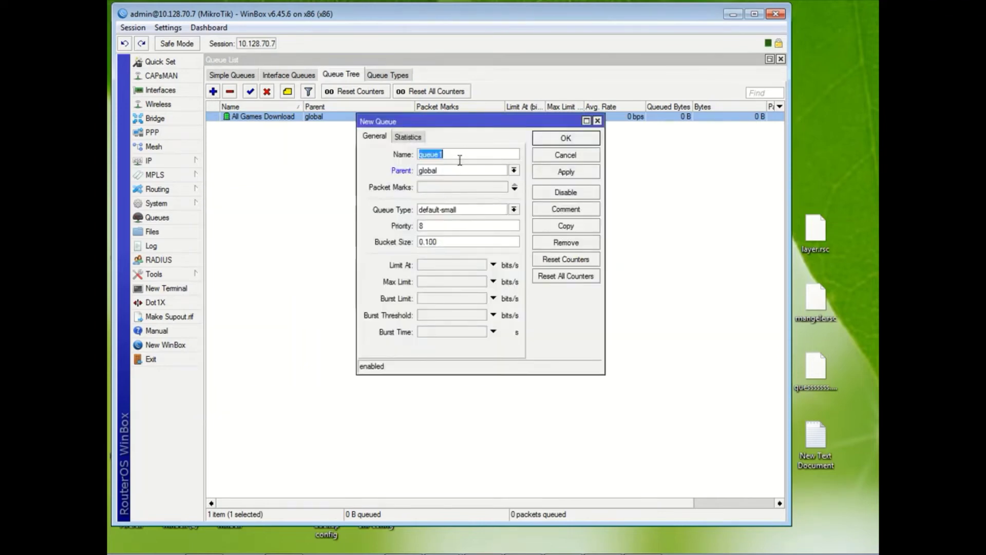
pyautogui.hotkey('ctrl', 'v')
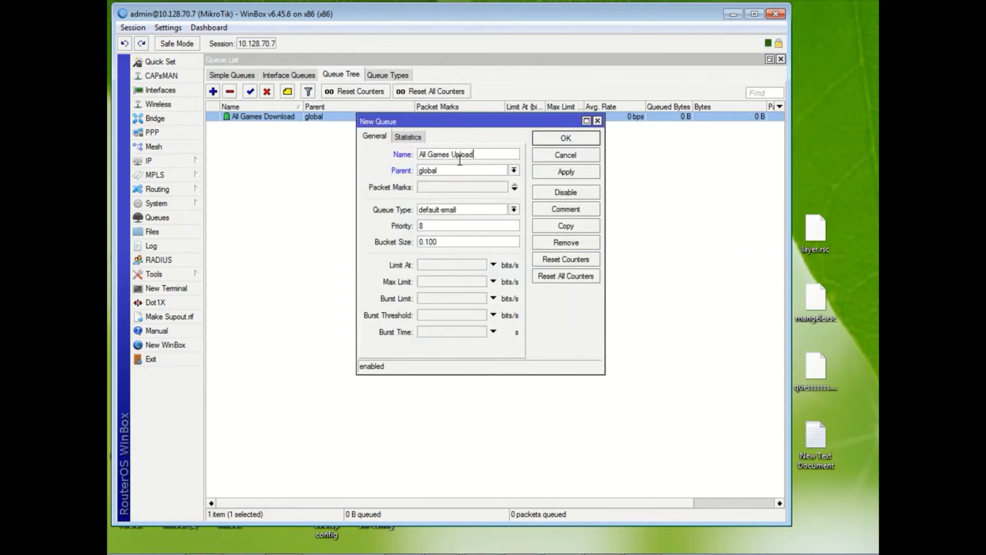
pyautogui.click(513, 170)
pyautogui.click(446, 192)
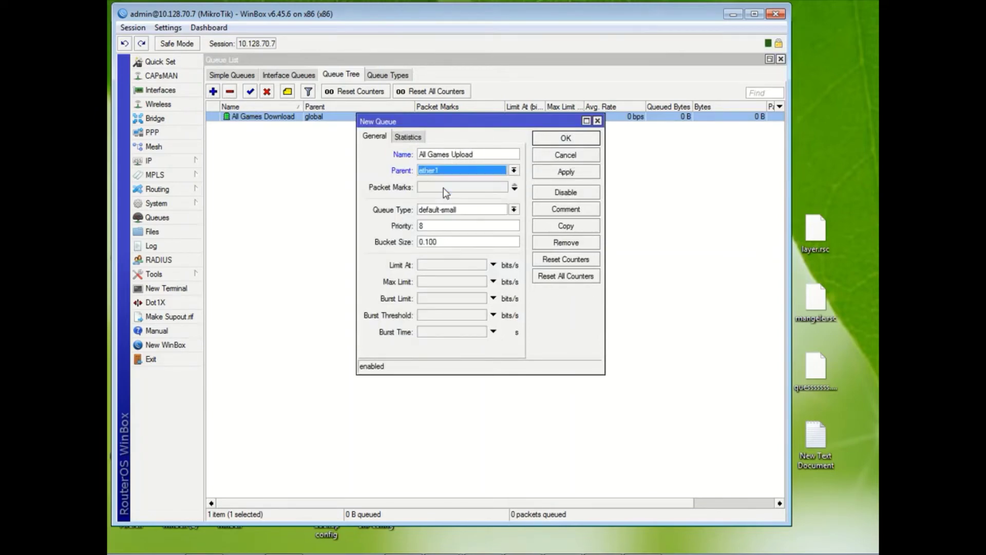
pyautogui.click(572, 174)
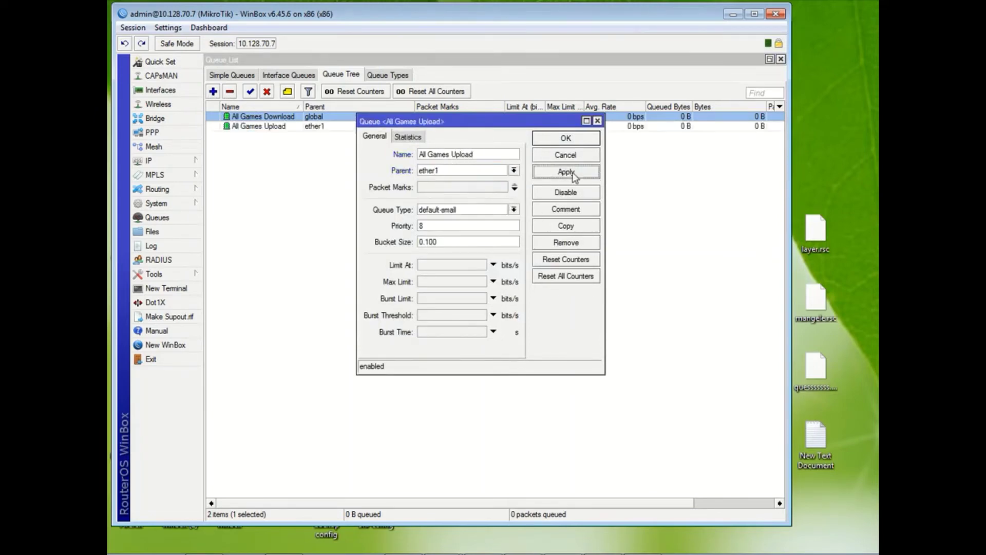
pyautogui.click(563, 138)
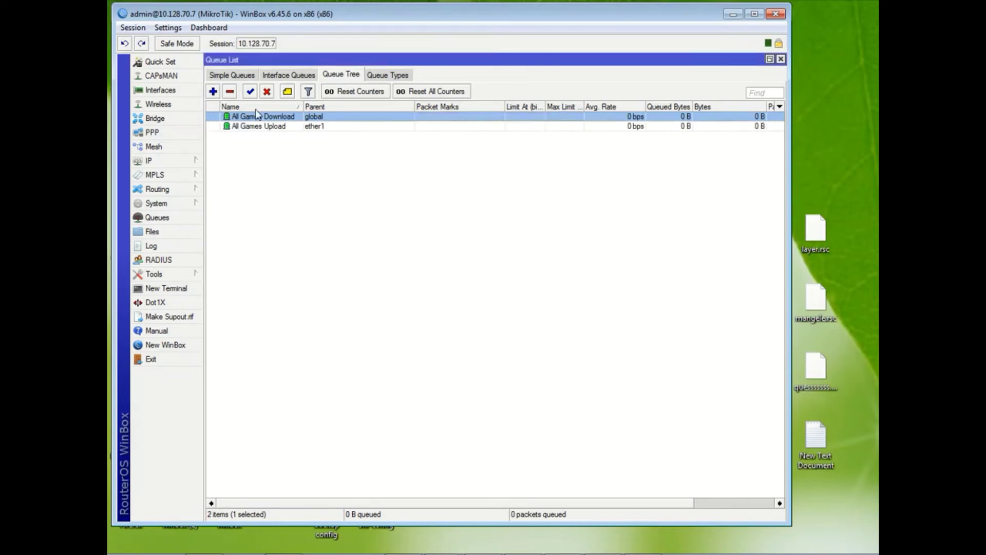
# - Add a queue tree entry named WebManagement Download with parent global, and save it
pyautogui.click(214, 91)
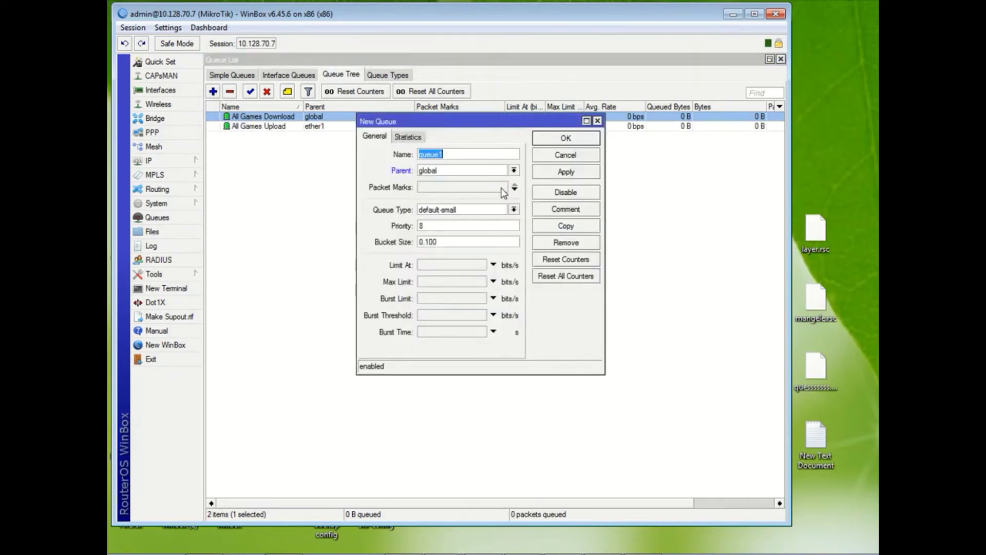
pyautogui.write('Man')
pyautogui.press('BackSpace')
pyautogui.press('BackSpace')
pyautogui.write('W')
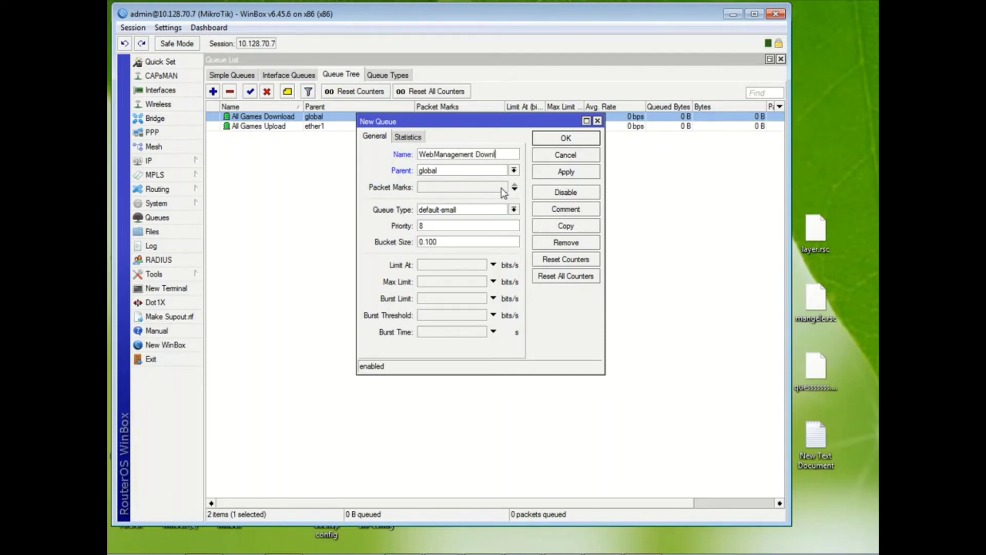
pyautogui.click(554, 174)
pyautogui.click(564, 140)
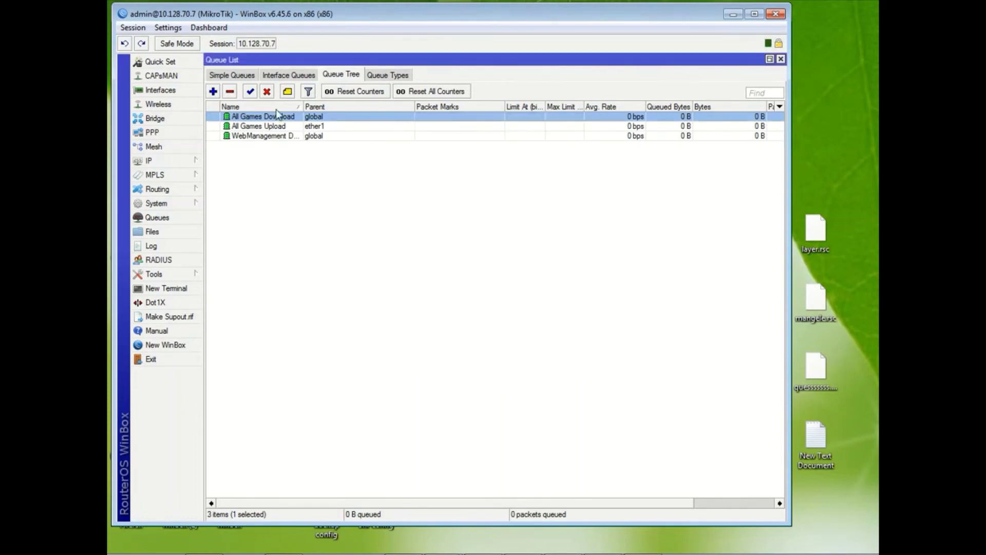
# - Add a queue tree entry named WebManagement Upload with parent ether1, reusing the WebManagement Download name as its base, and save it
pyautogui.click(213, 91)
pyautogui.click(568, 155)
pyautogui.doubleClick(323, 136)
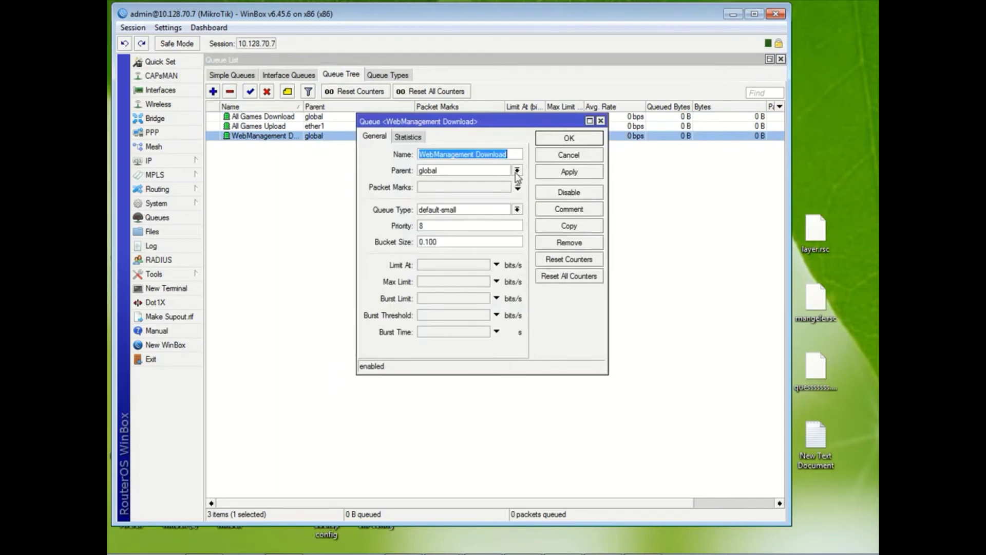
pyautogui.click(554, 156)
pyautogui.click(213, 91)
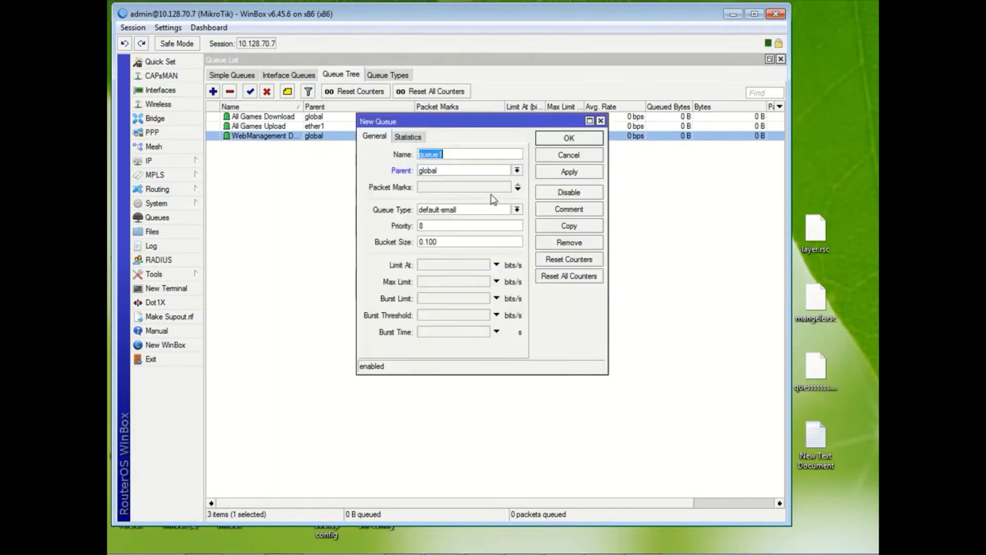
pyautogui.write('WebManagement Download')
pyautogui.press('BackSpace')
pyautogui.press('BackSpace')
pyautogui.press('BackSpace')
pyautogui.press('BackSpace')
pyautogui.press('BackSpace')
pyautogui.press('BackSpace')
pyautogui.press('BackSpace')
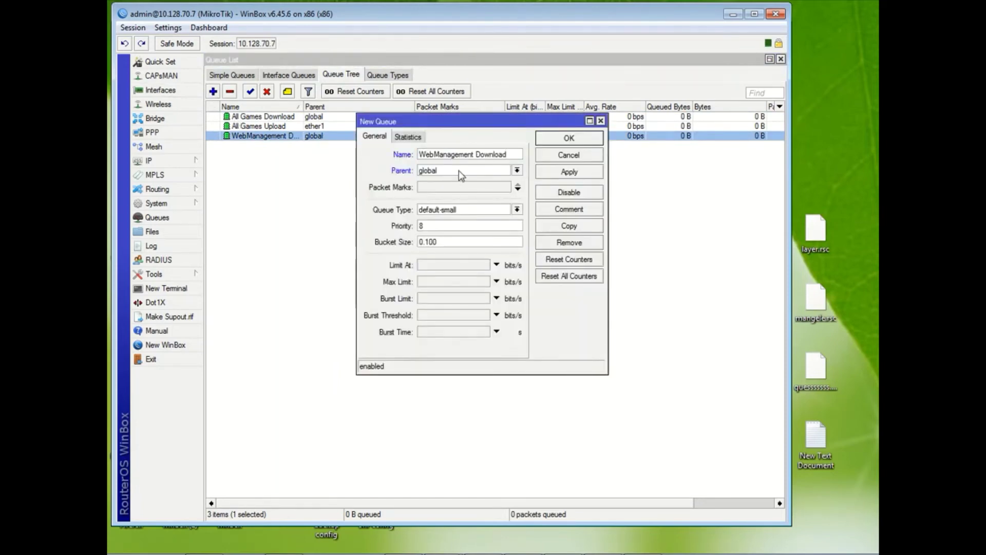
pyautogui.press('BackSpace')
pyautogui.write('Upload')
pyautogui.click(516, 170)
pyautogui.click(452, 206)
pyautogui.click(569, 172)
pyautogui.click(562, 139)
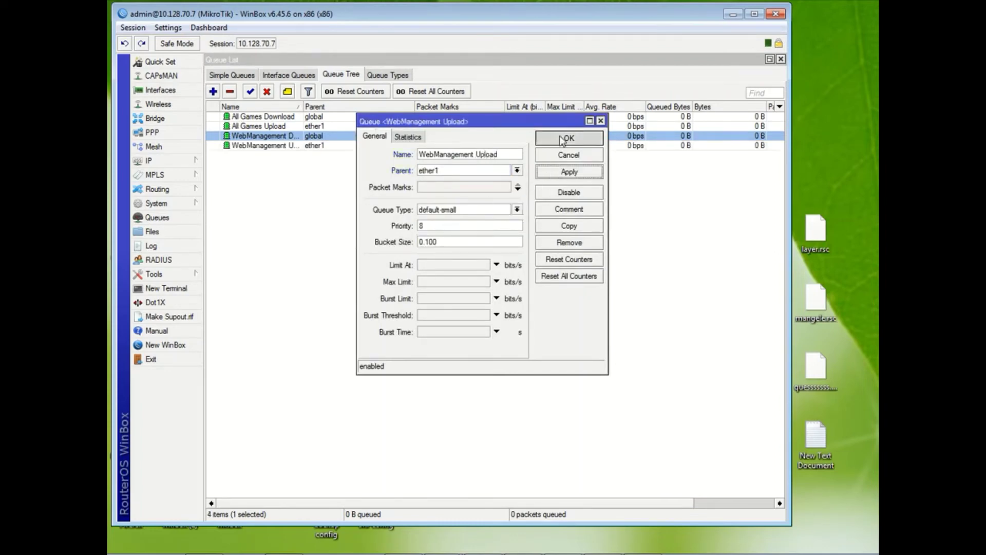
# - Add a queue named Games-rx under the parent All Games Download with packet mark Game_traffic, and save it
pyautogui.click(213, 91)
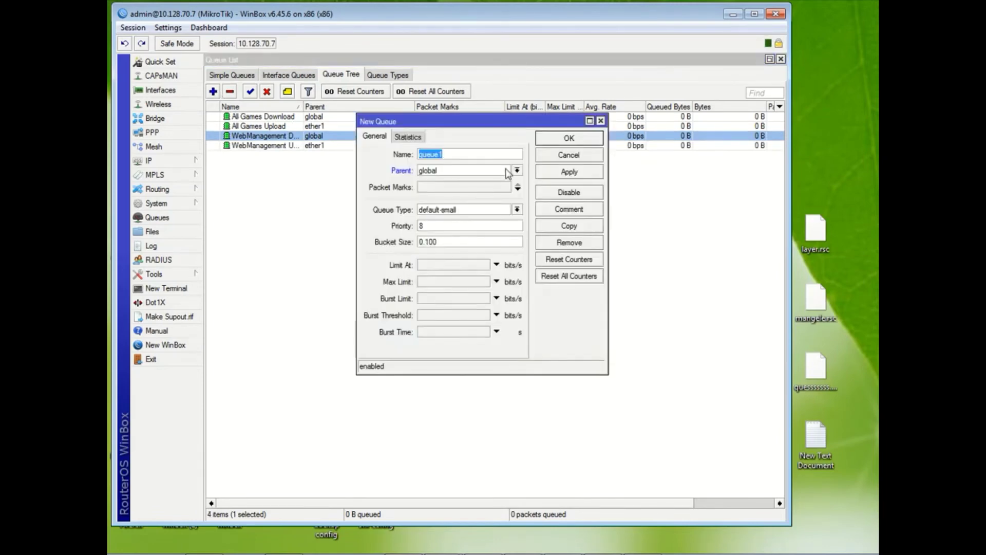
pyautogui.write('Games-rx')
pyautogui.click(517, 170)
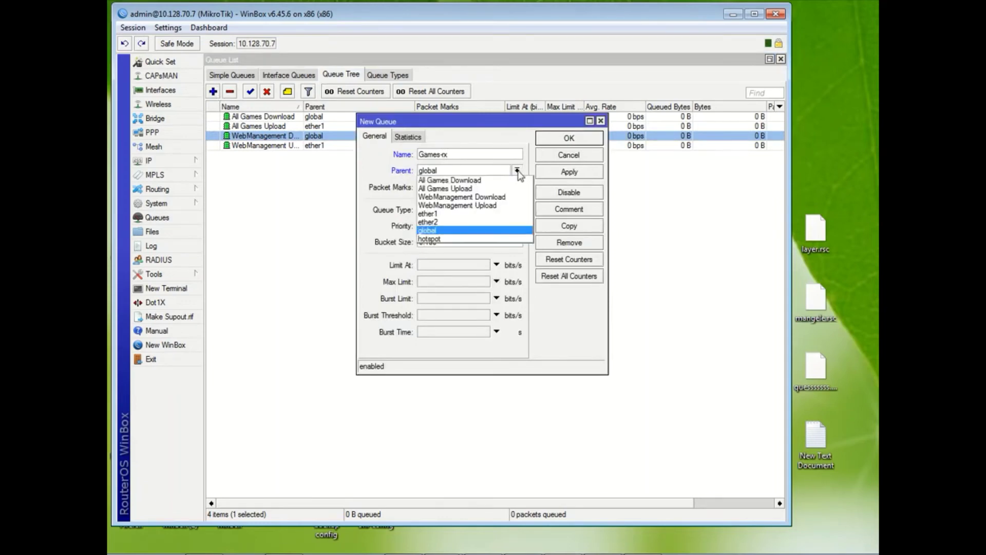
pyautogui.click(474, 181)
pyautogui.click(486, 188)
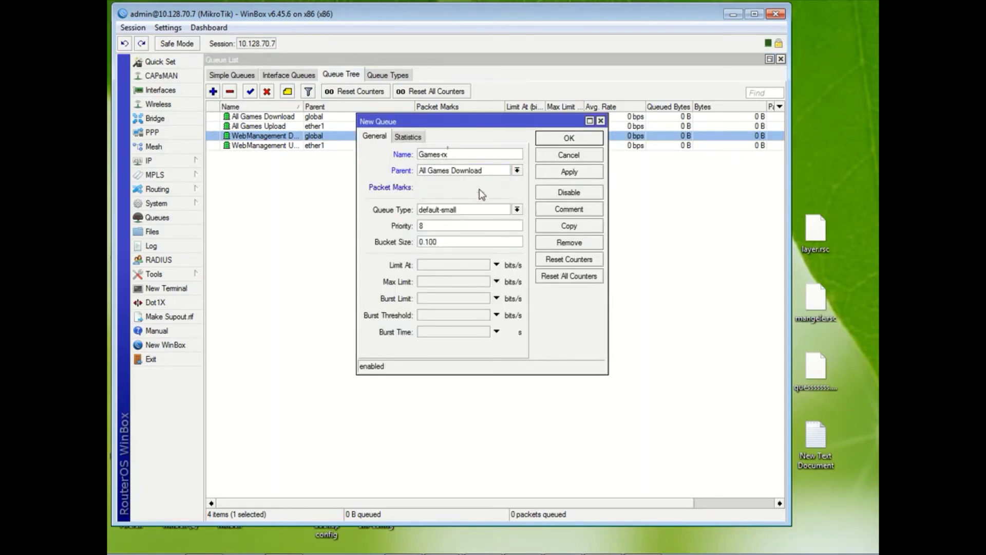
pyautogui.click(505, 187)
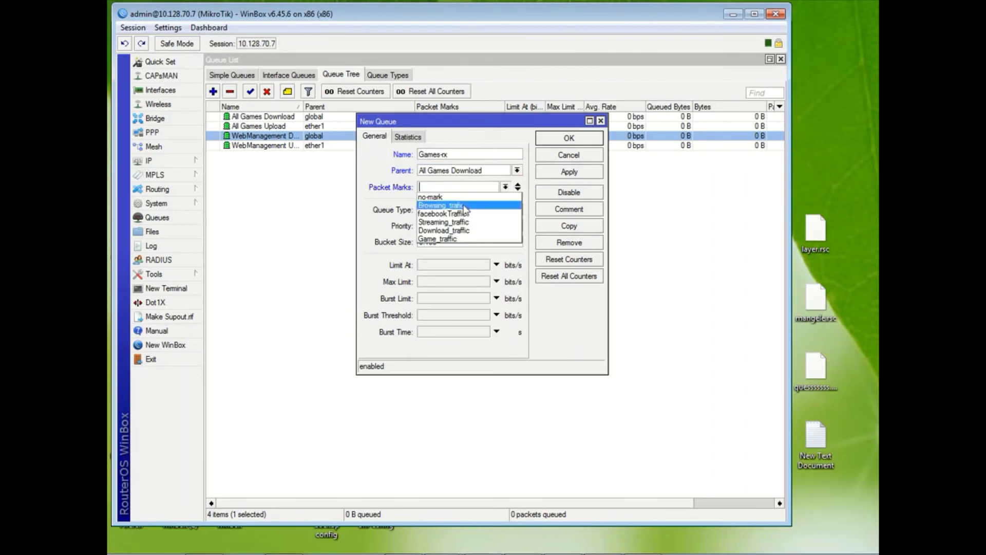
pyautogui.click(459, 238)
pyautogui.click(570, 174)
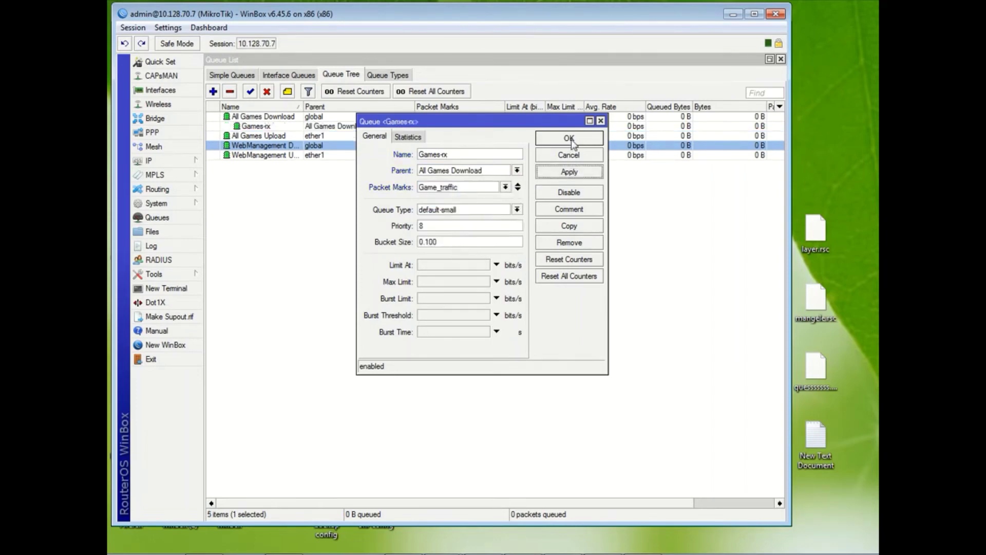
pyautogui.click(568, 138)
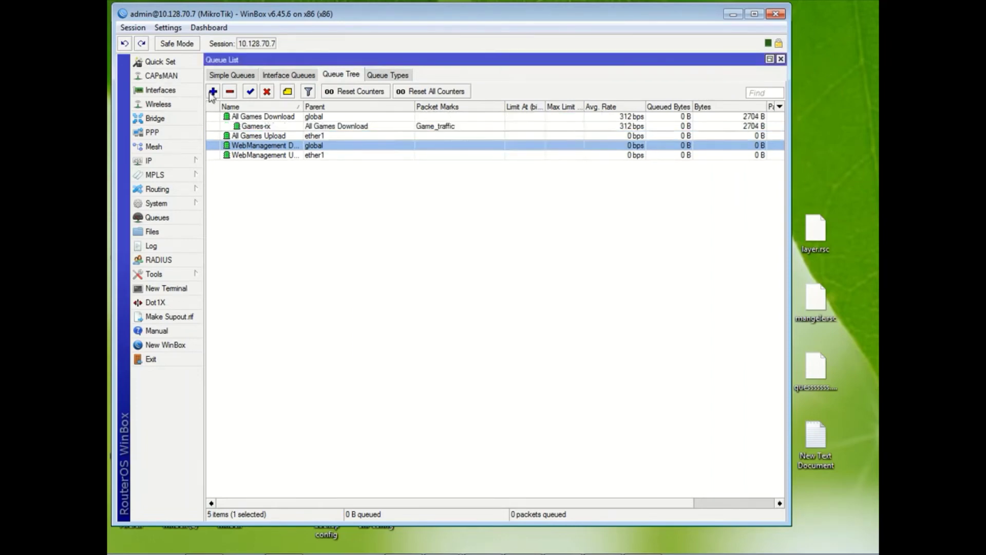
# - Add a queue named Games-tx under the parent All Games Upload with packet mark Game_traffic, and save it
pyautogui.click(213, 91)
pyautogui.write('Game')
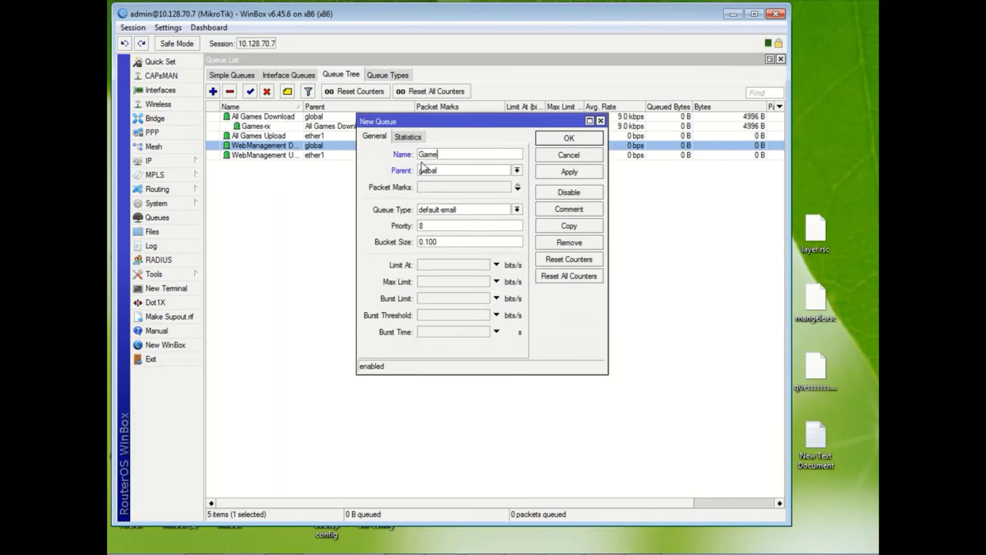
pyautogui.write('s-tx')
pyautogui.click(462, 171)
pyautogui.click(472, 189)
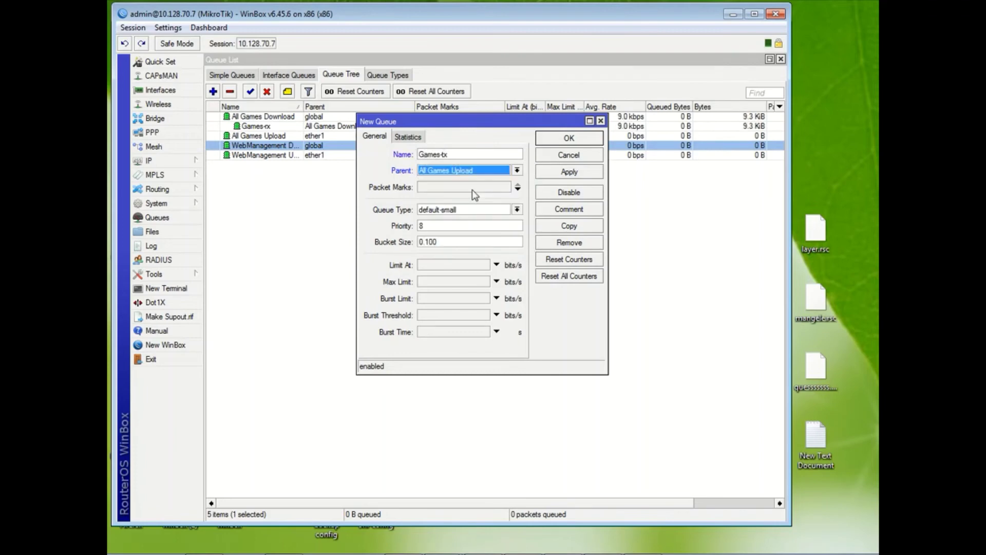
pyautogui.click(506, 188)
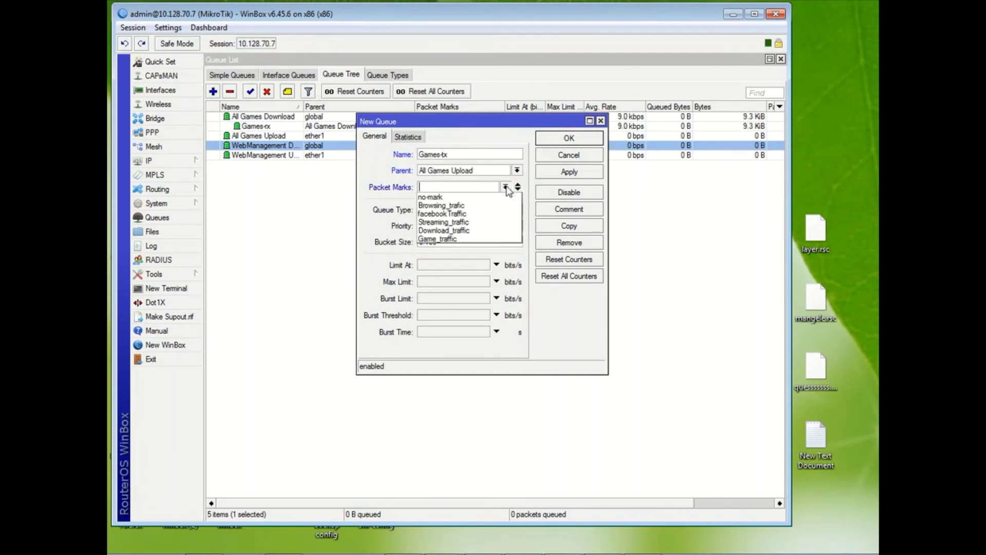
pyautogui.click(441, 240)
pyautogui.click(563, 172)
pyautogui.click(561, 144)
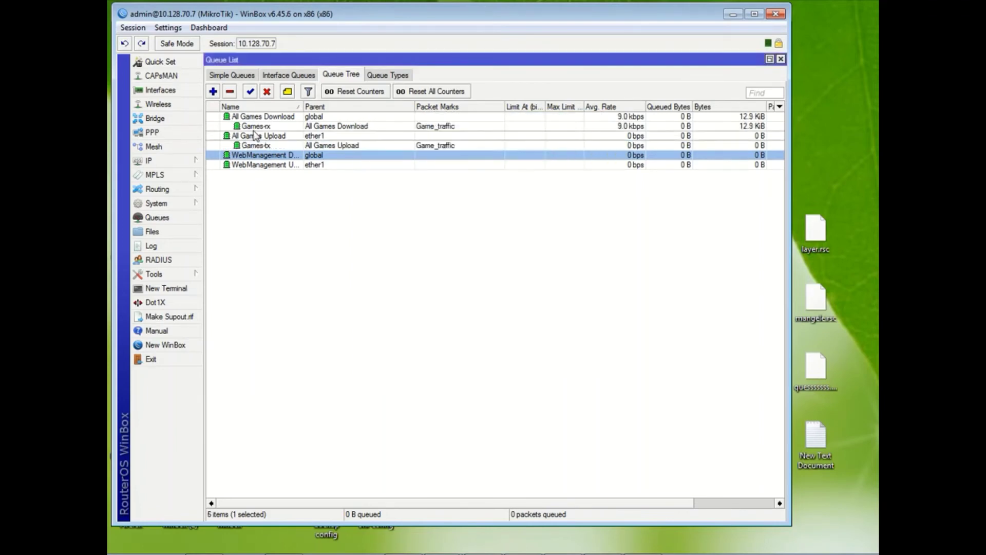
# - Set the max limit of both the All Games Download and All Games Upload queues to 10M
pyautogui.click(307, 118)
pyautogui.doubleClick(307, 118)
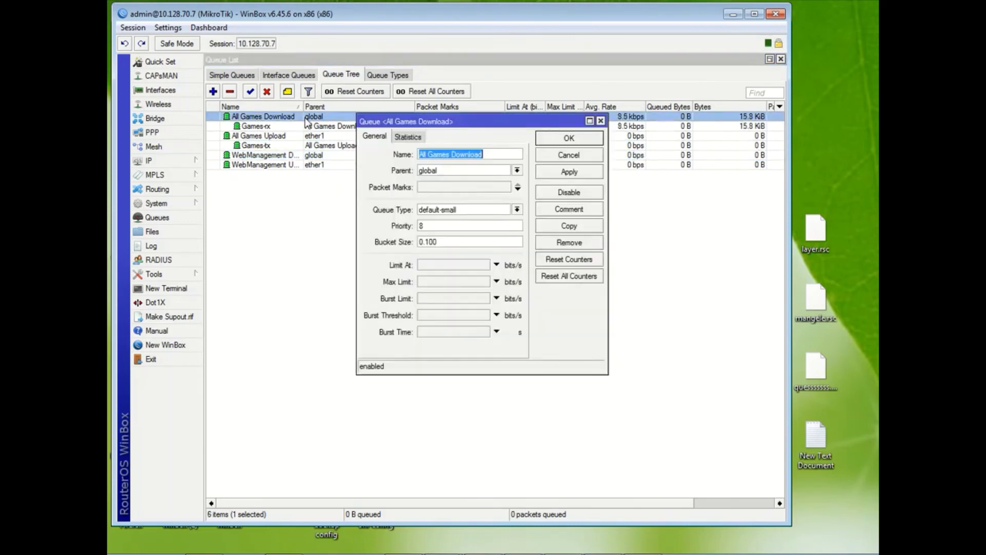
pyautogui.click(428, 283)
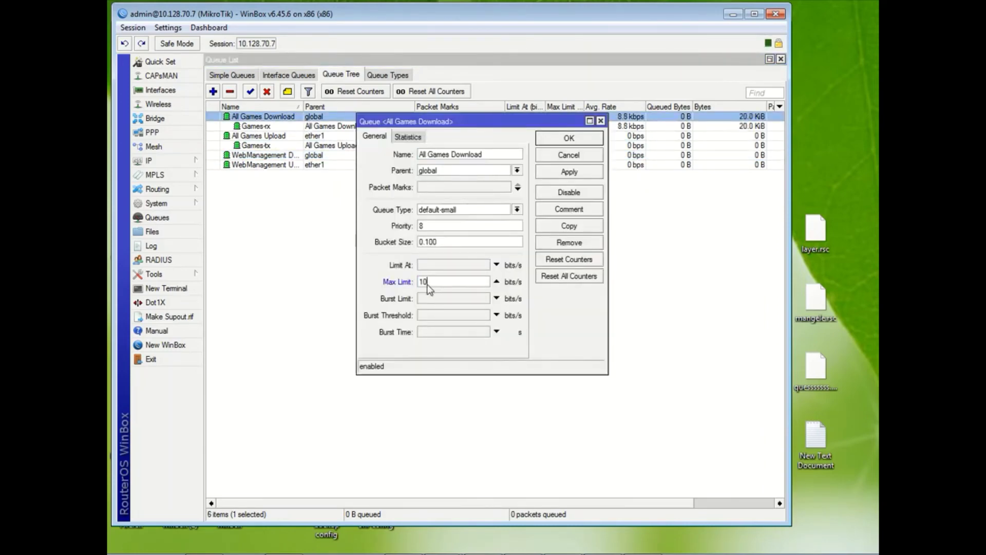
pyautogui.click(562, 141)
pyautogui.doubleClick(360, 137)
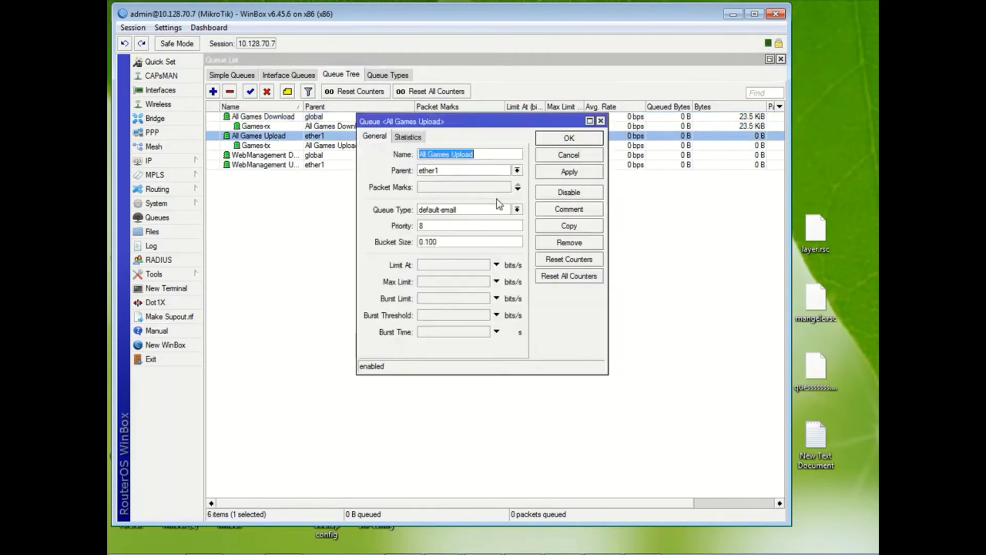
pyautogui.click(438, 282)
pyautogui.write('10M')
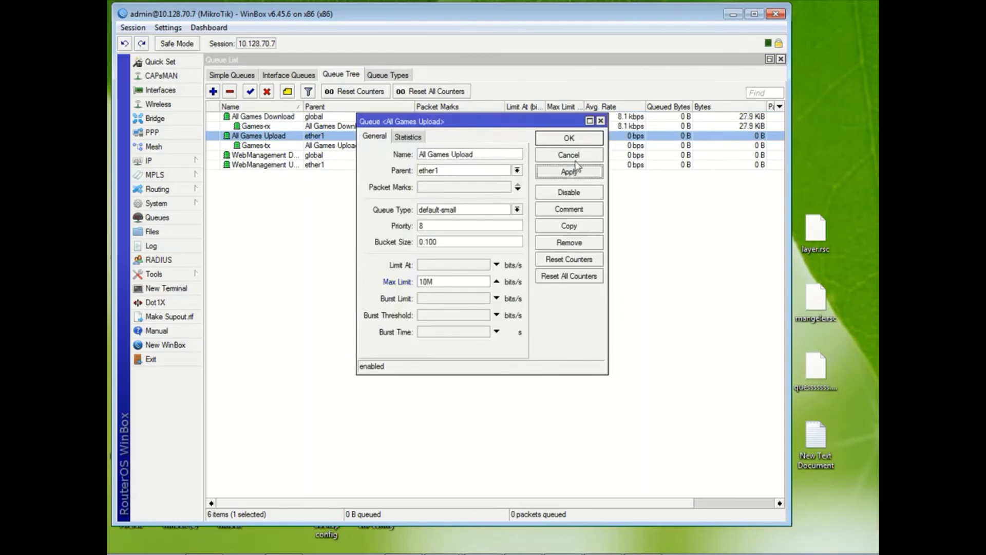
pyautogui.click(565, 138)
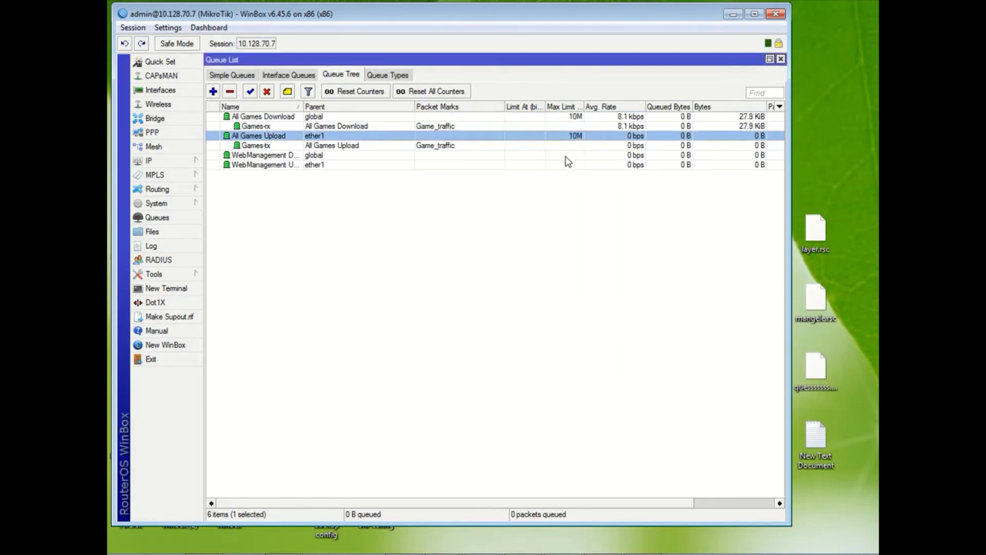
# - Set the max limit of both the WebManagement Download and WebManagement Upload queues to 10M
pyautogui.doubleClick(297, 155)
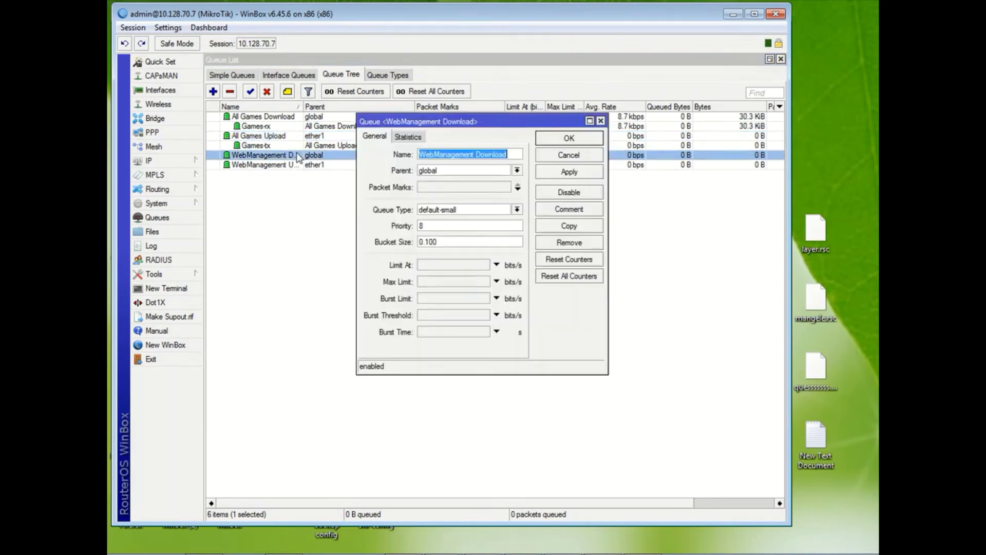
pyautogui.click(428, 282)
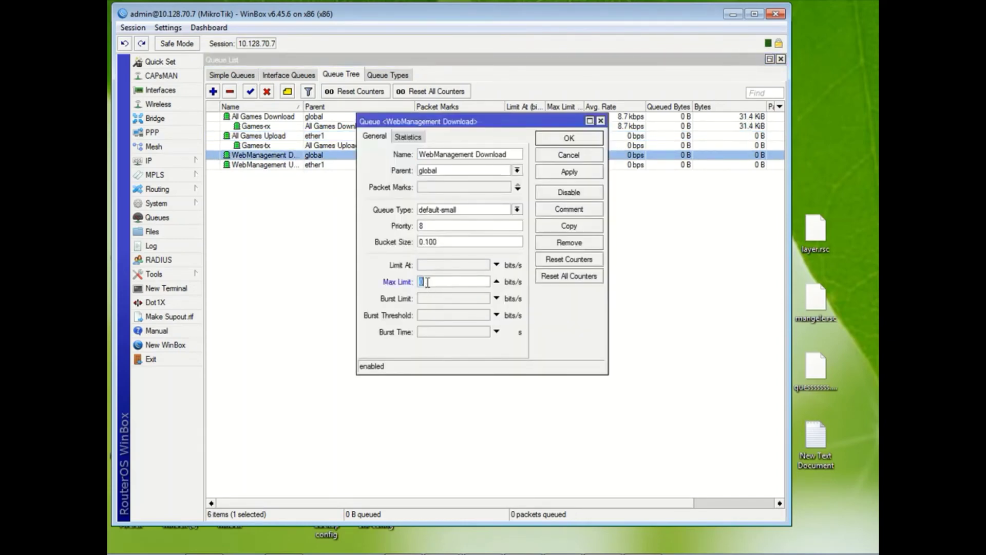
pyautogui.write('10M')
pyautogui.click(568, 137)
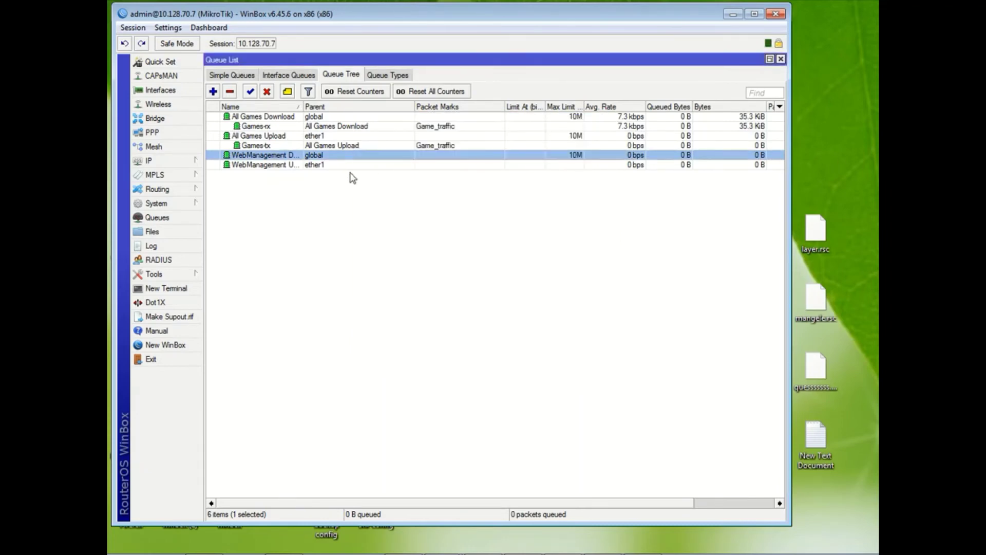
pyautogui.doubleClick(350, 166)
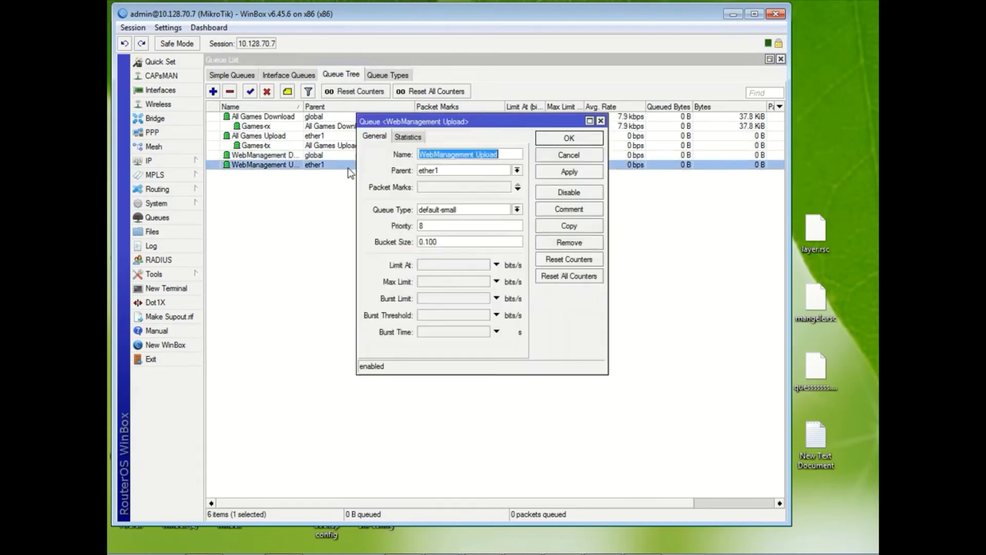
pyautogui.click(448, 284)
pyautogui.write('1')
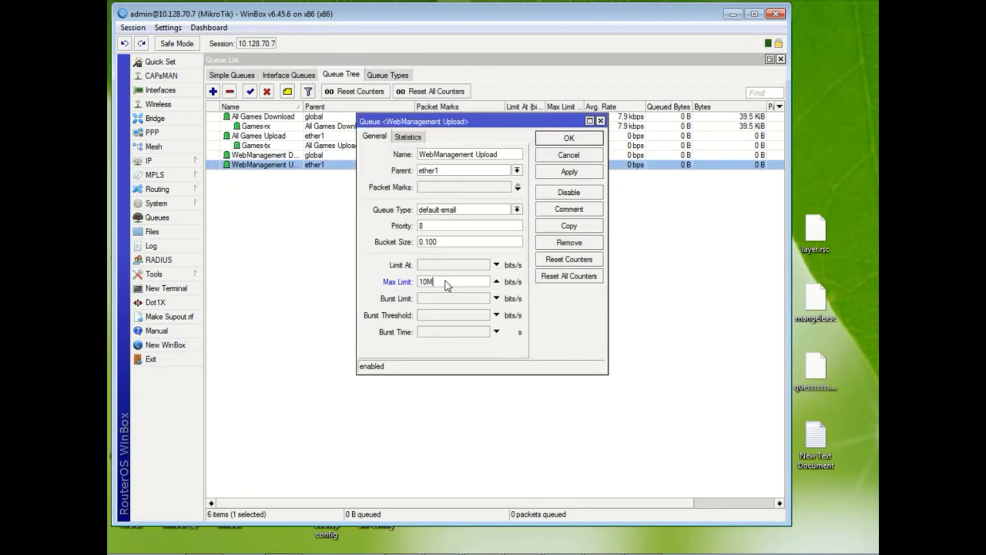
pyautogui.write('0M')
pyautogui.click(565, 172)
pyautogui.click(565, 143)
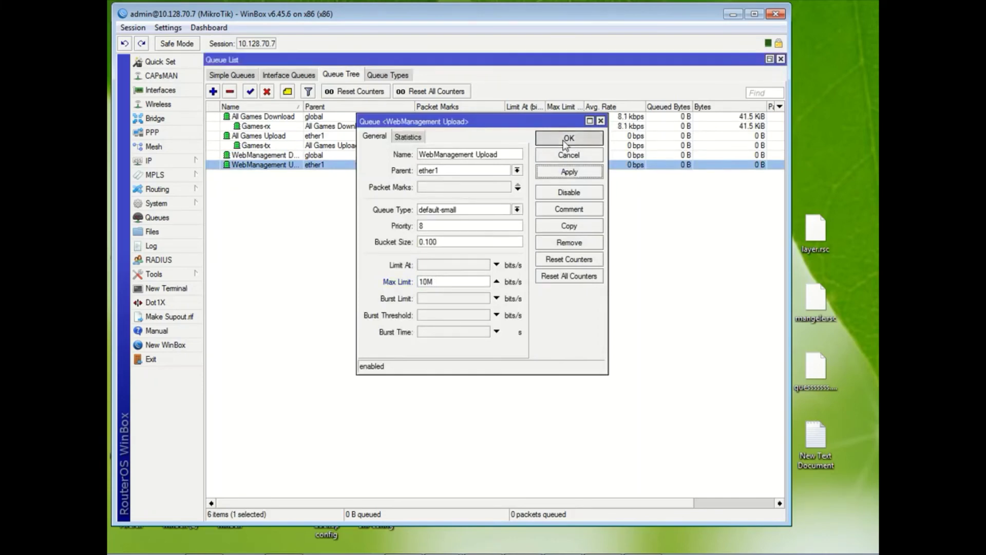
# - Discard a blank new queue and restore the Queue List window to its smaller size to expose the Firewall mangle list
pyautogui.click(213, 92)
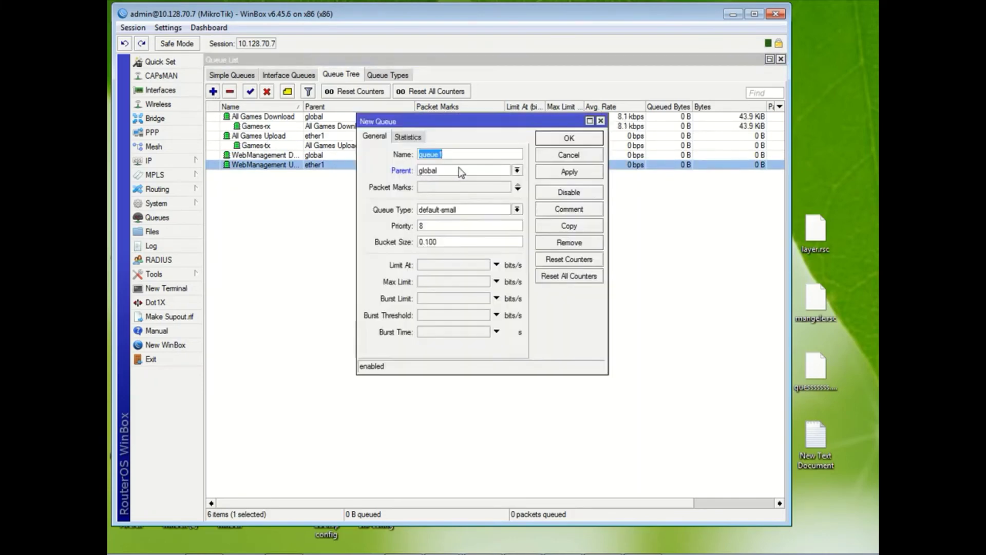
pyautogui.click(601, 122)
pyautogui.click(770, 59)
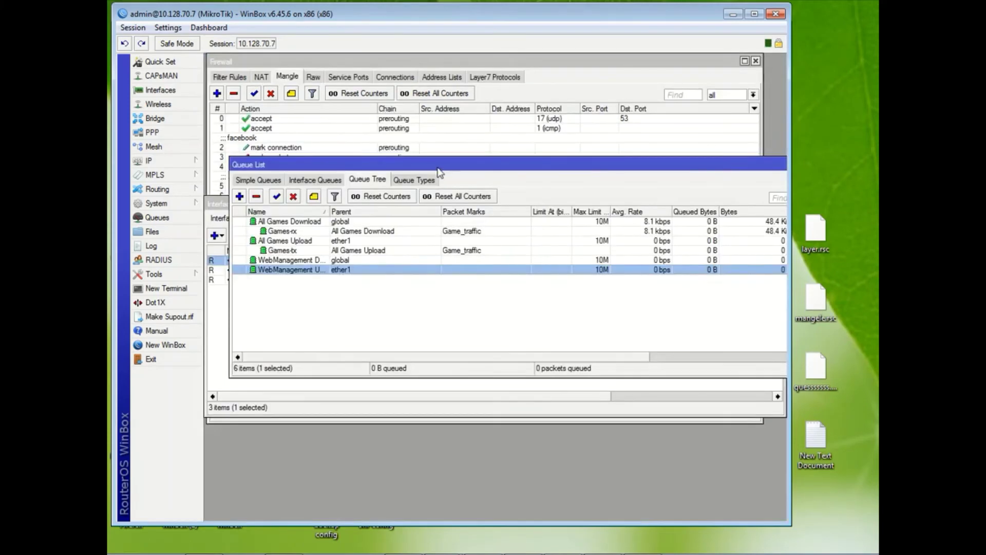
# - Move the Queue List window below the Games rules so the mangle list and the queue tree are both visible
pyautogui.moveTo(452, 173); pyautogui.dragTo(438, 314)
pyautogui.click(489, 208)
pyautogui.click(601, 217)
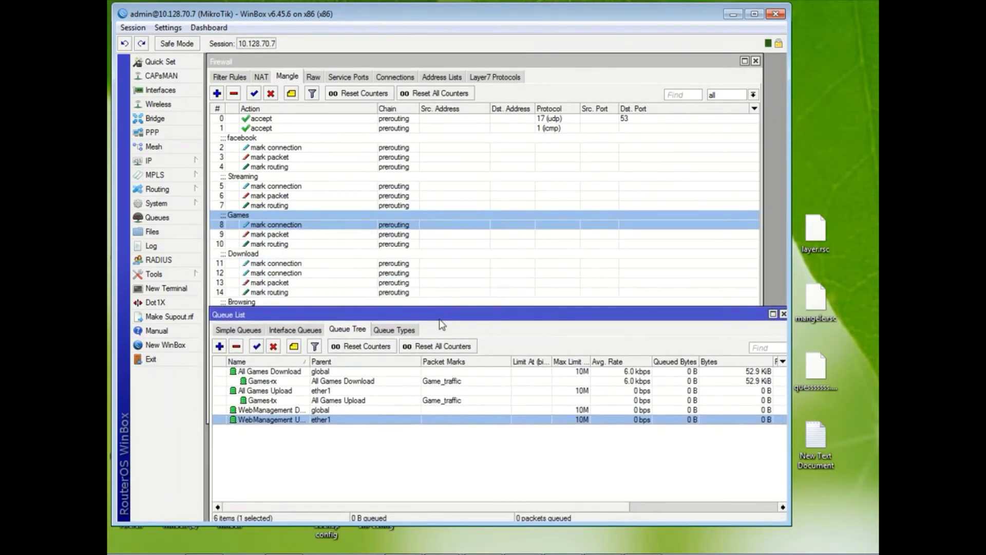
# - Add a queue named Web-Browsing-tx under the parent WebManagement Upload with packet mark Browsing_trafic, and apply it
pyautogui.click(219, 346)
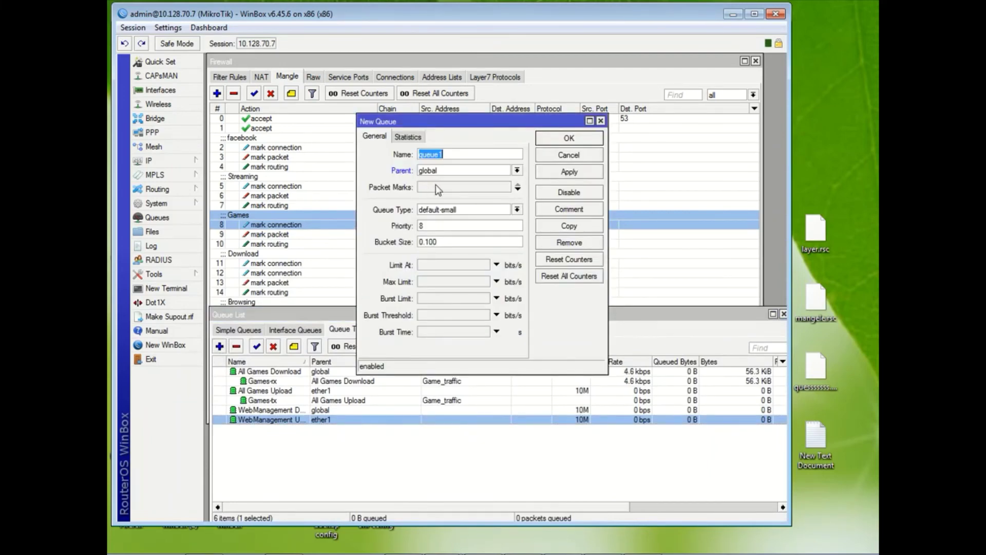
pyautogui.write('Web-Browsing')
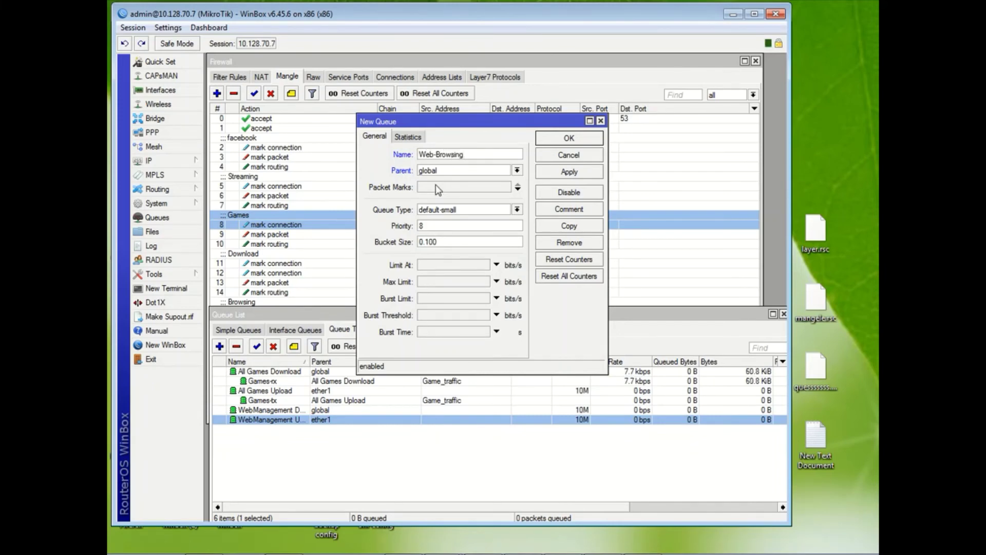
pyautogui.write('-tx')
pyautogui.click(482, 171)
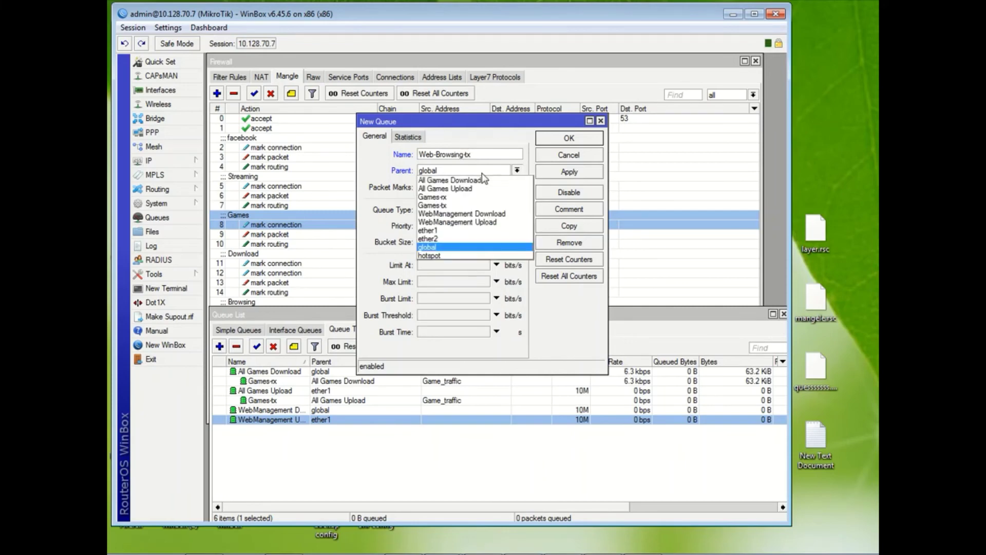
pyautogui.click(485, 223)
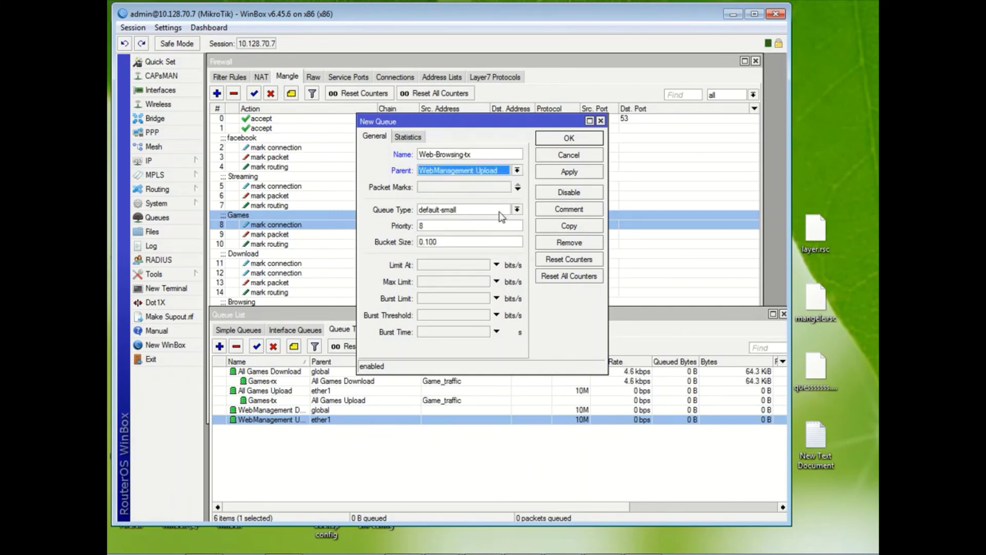
pyautogui.click(477, 189)
pyautogui.click(505, 187)
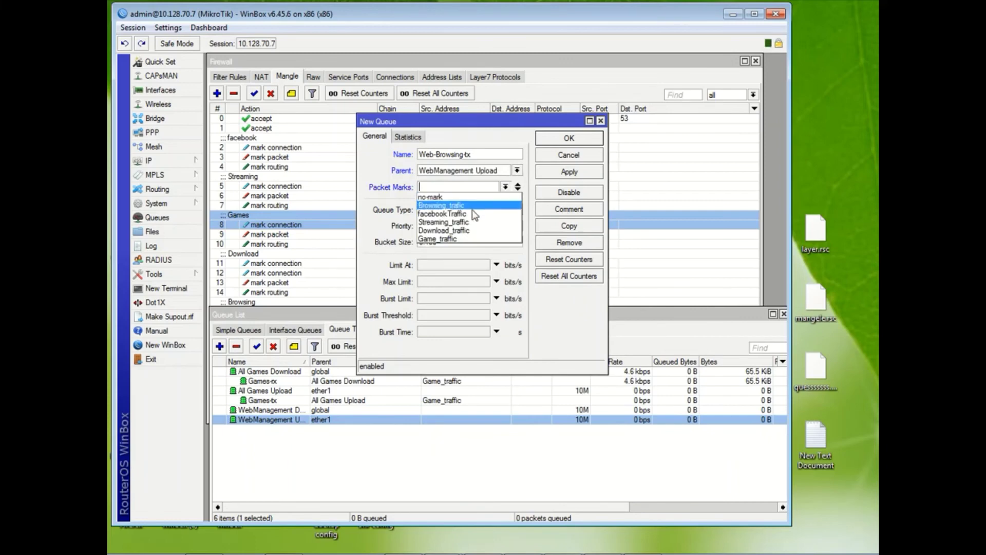
pyautogui.click(443, 205)
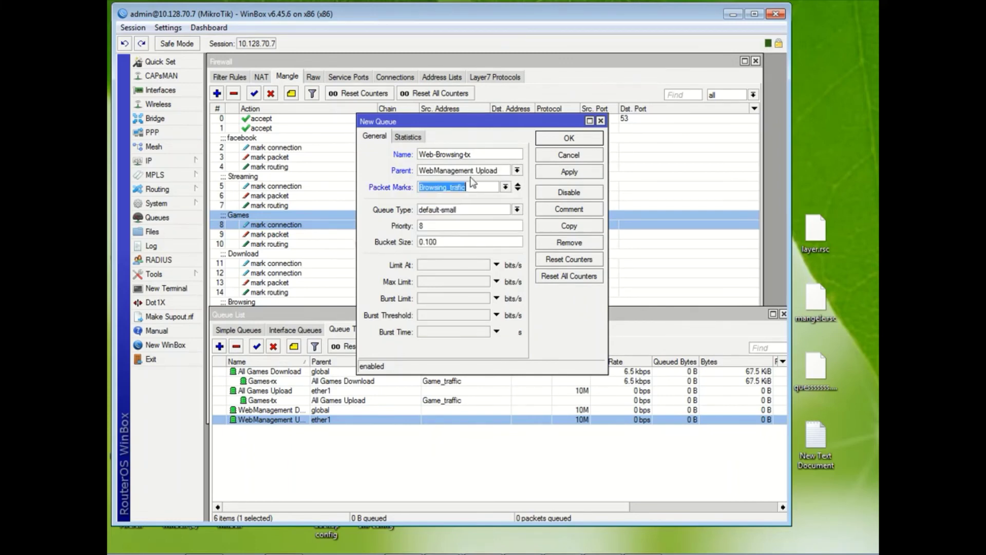
pyautogui.click(570, 174)
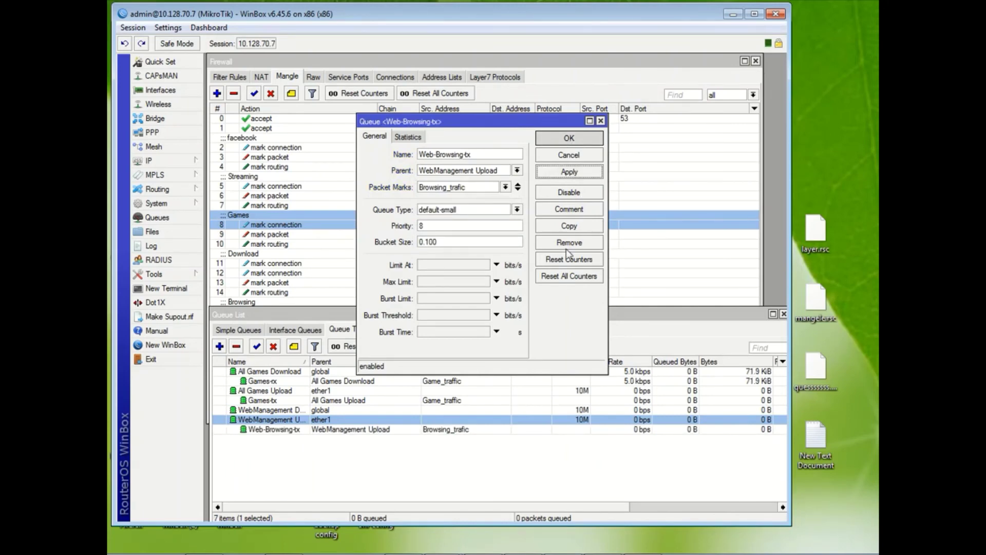
# - Copy the Web-Browsing-tx queue as Web-Browsing-rx under the parent WebManagement Download, save it and close the original queue
pyautogui.click(557, 229)
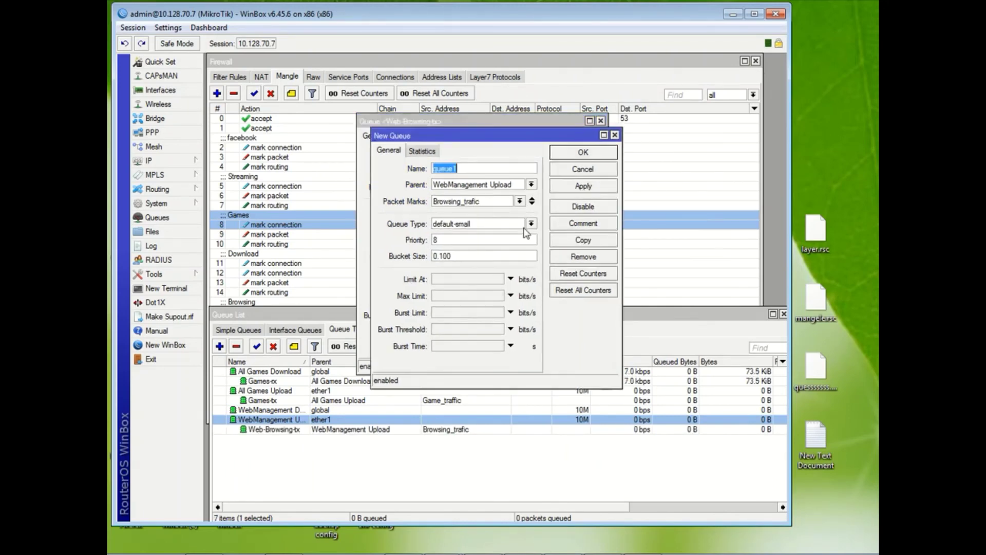
pyautogui.press('End')
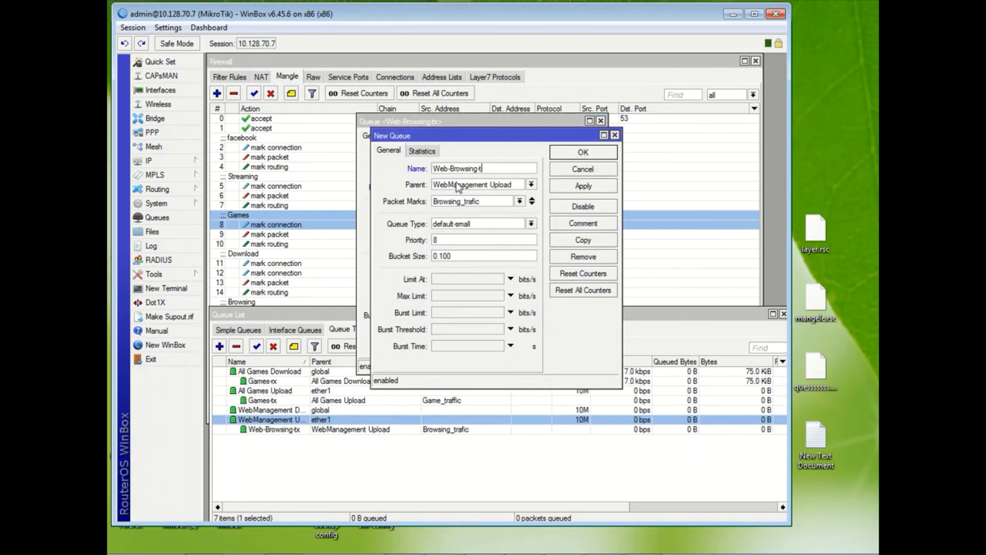
pyautogui.click(531, 185)
pyautogui.click(514, 236)
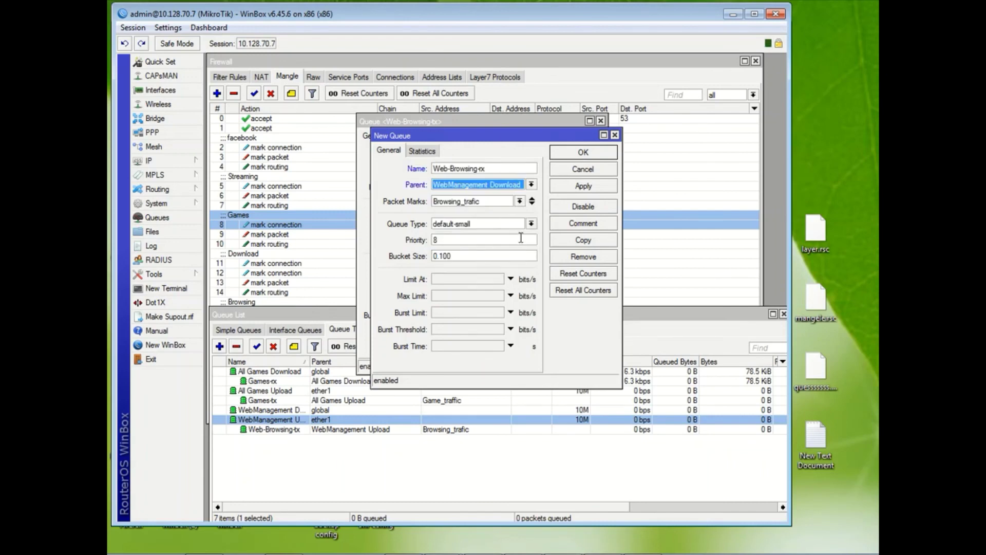
pyautogui.click(594, 186)
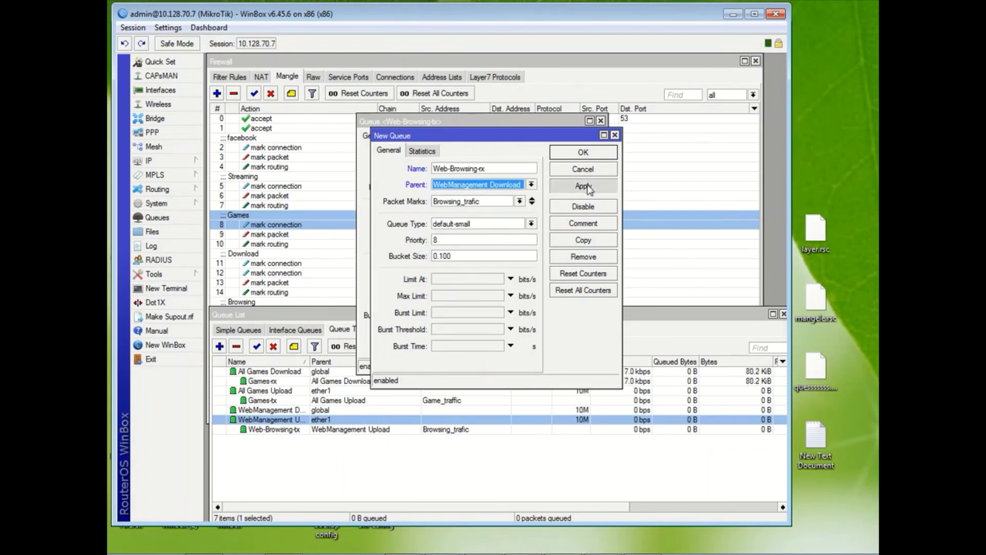
pyautogui.click(583, 153)
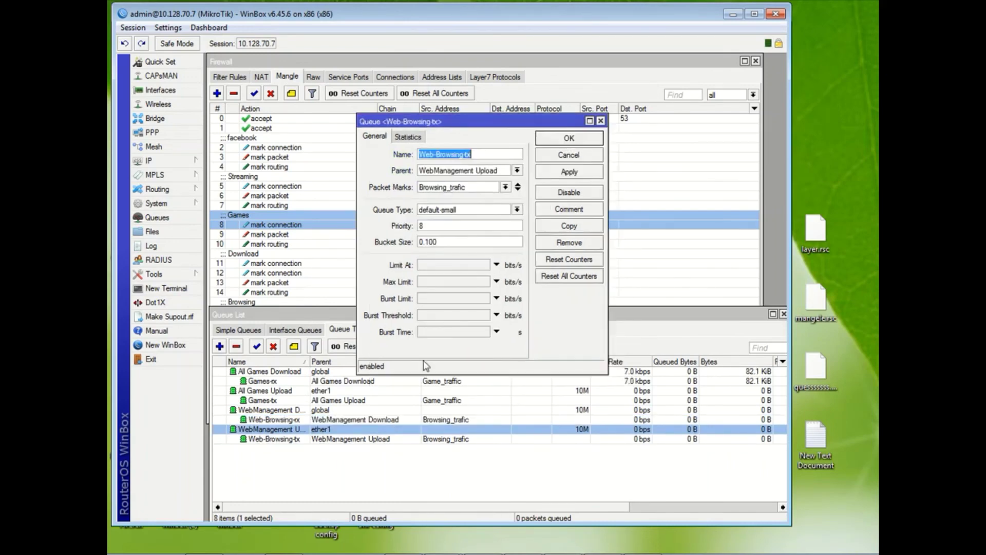
pyautogui.click(568, 156)
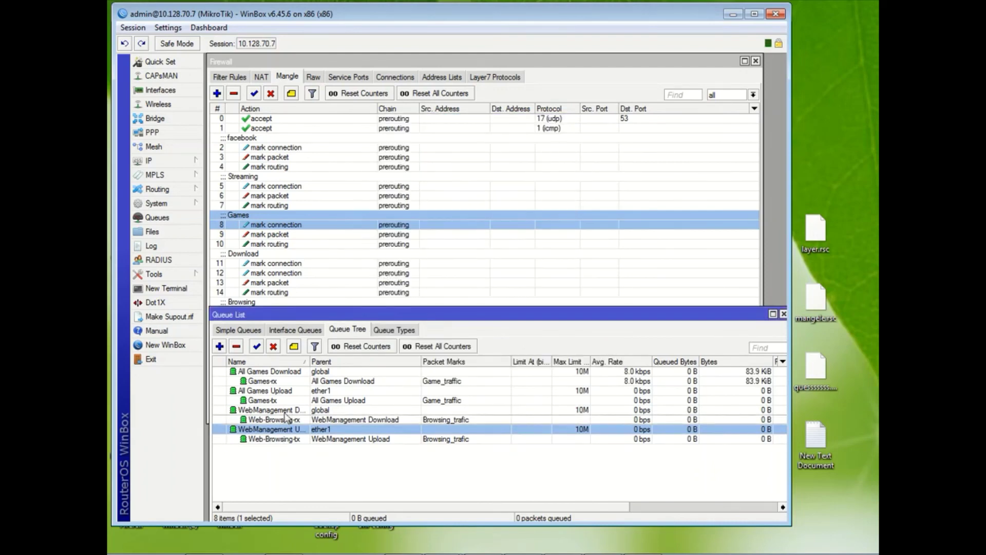
pyautogui.click(285, 413)
pyautogui.click(287, 420)
pyautogui.click(291, 439)
pyautogui.click(288, 431)
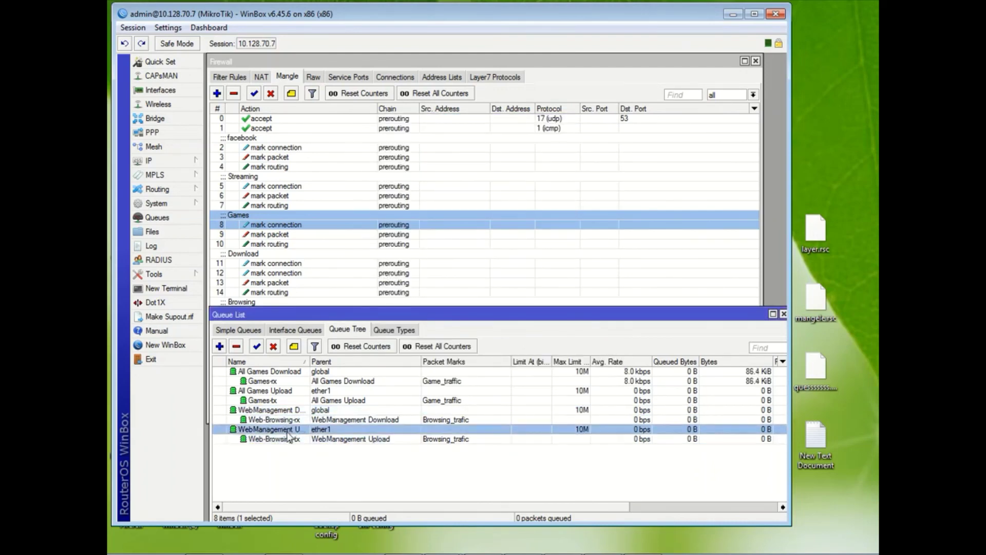
# - Start a new queue tree entry and begin its name with Web
pyautogui.click(220, 348)
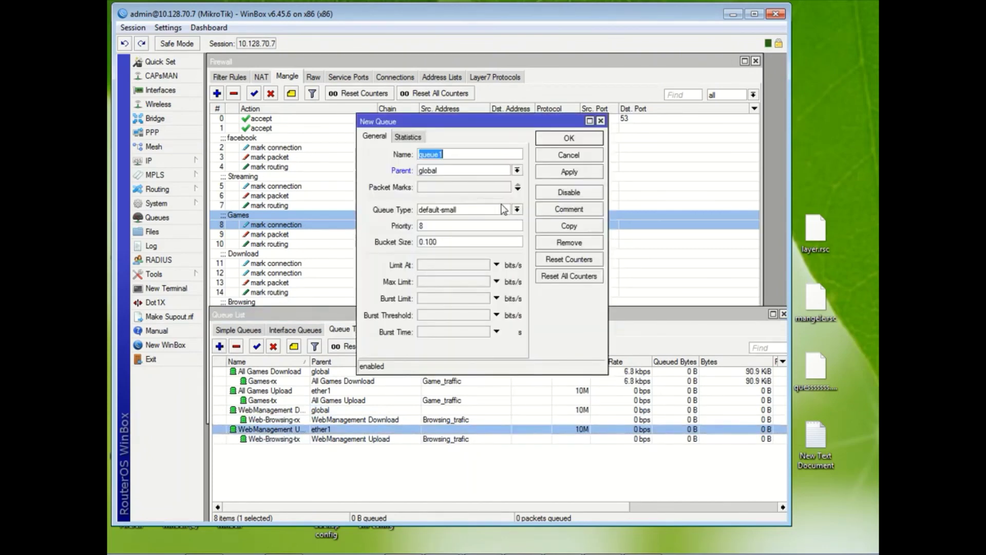
pyautogui.write('Web')
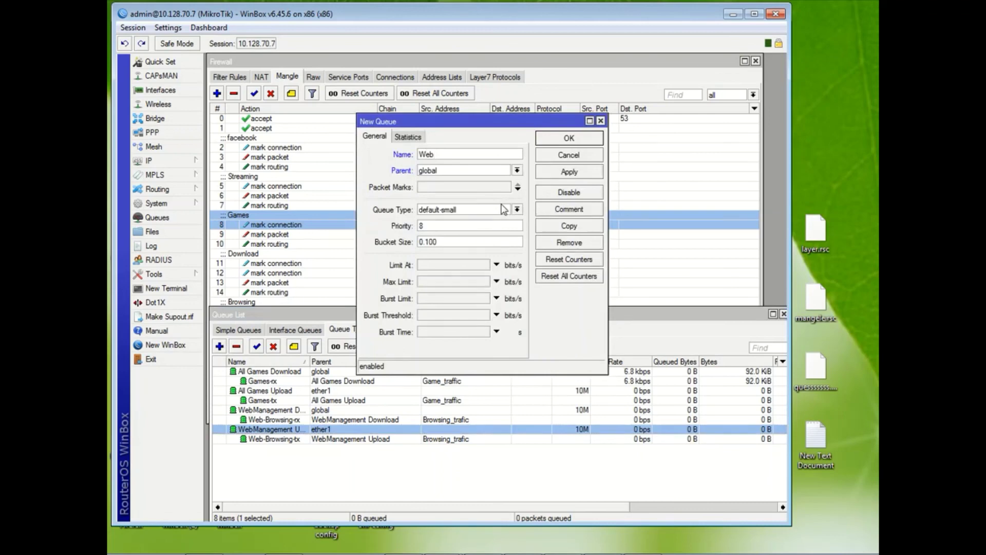